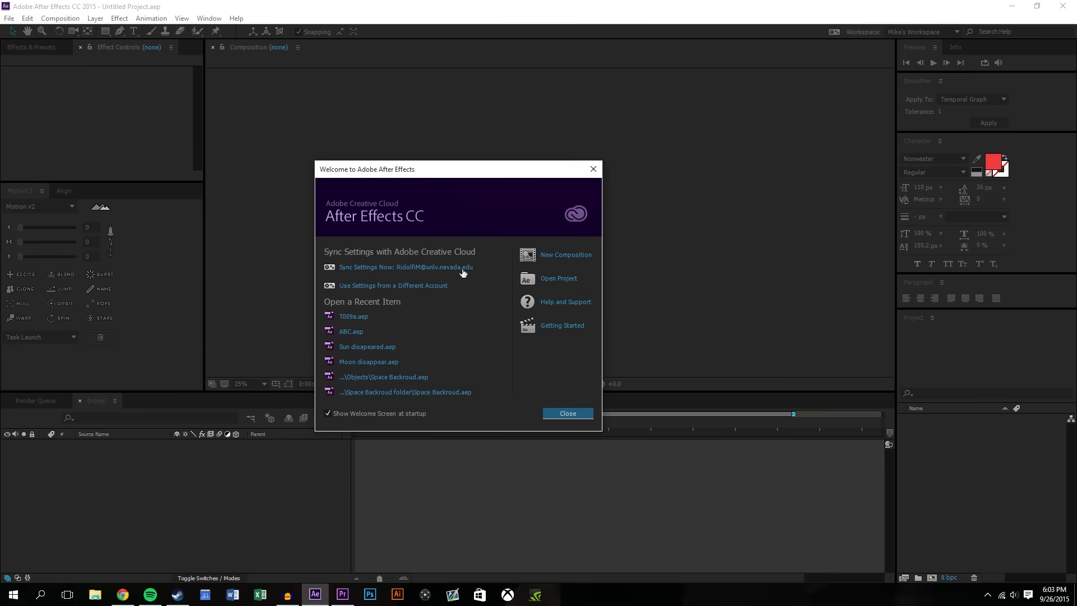
- Choose New Composition on the Welcome screen to bring up Composition Settings
left_click(548, 256)
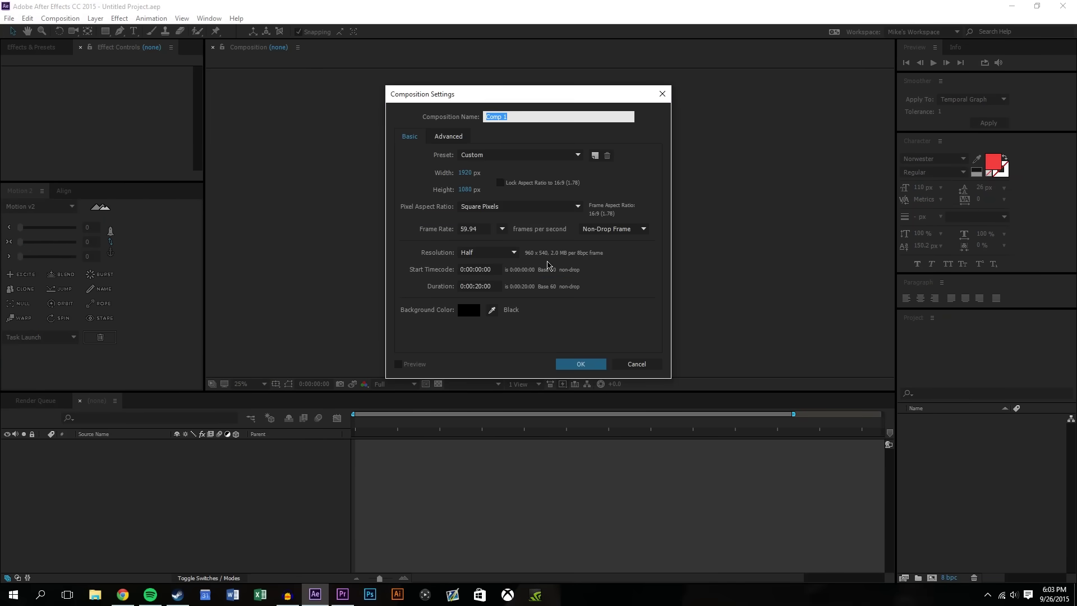
- Name the composition 'Tutorial 009', set its duration to 0:00:05:00, and confirm
type("T")
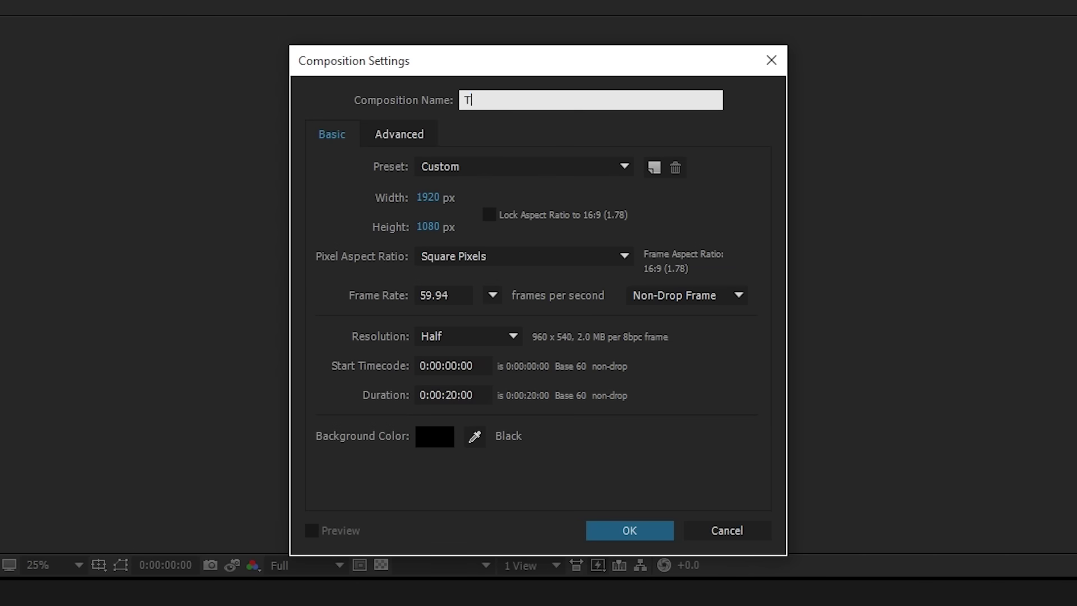
type("utorial 0090")
double_click(452, 395)
type("5")
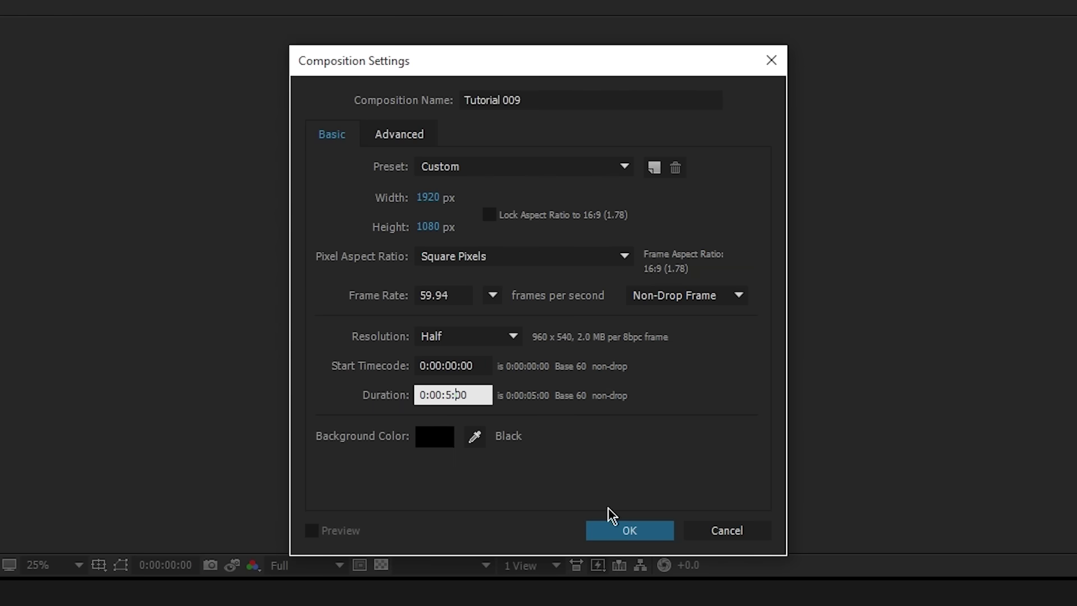
left_click(625, 530)
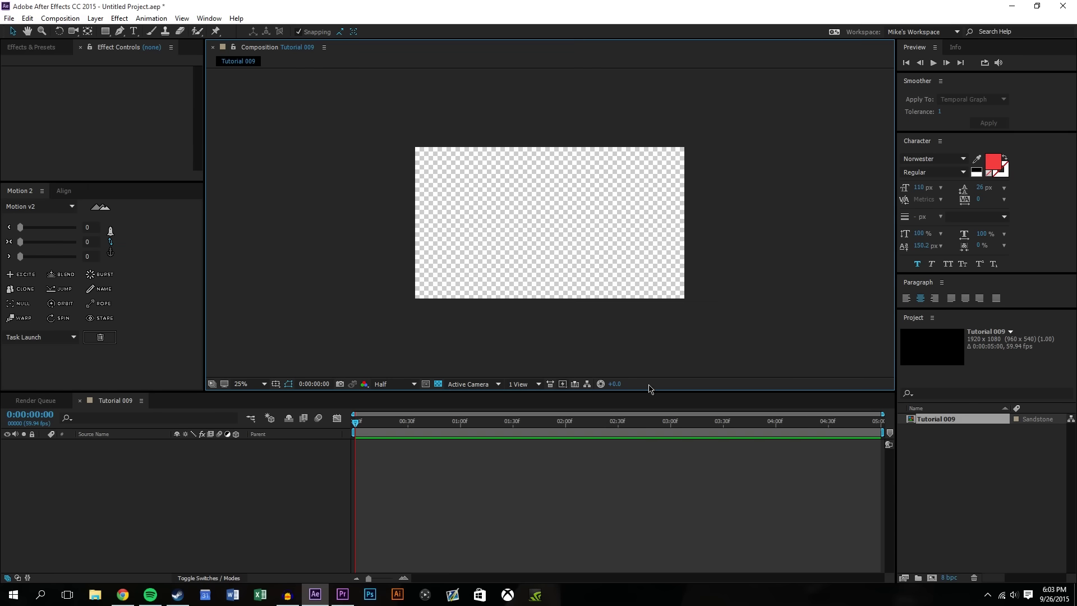
- Add a new solid layer filled with off-white colour FBFBFB
left_click(96, 18)
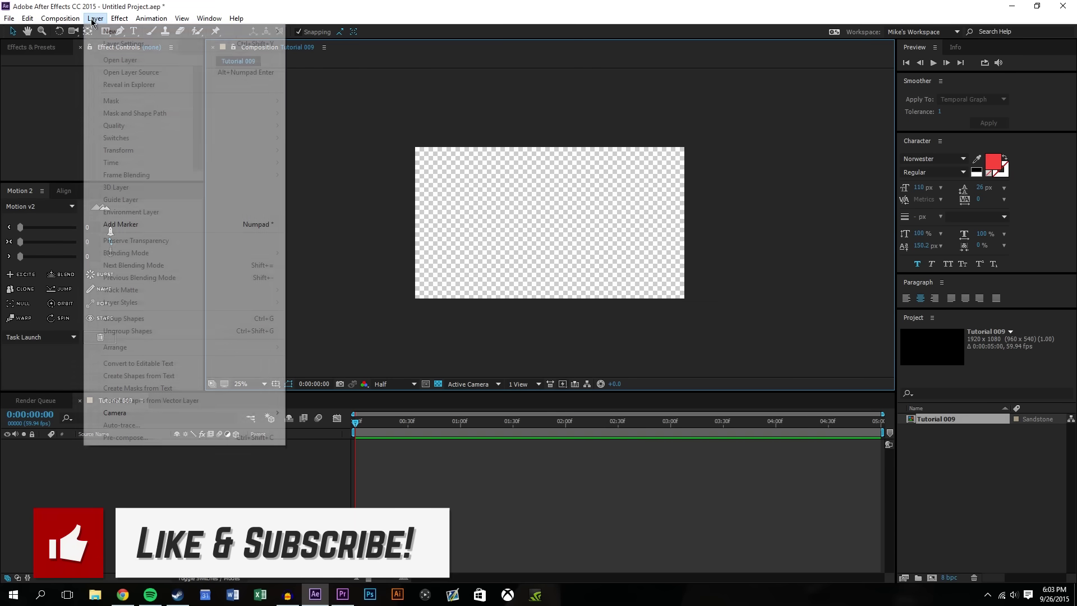
mouse_move(93, 32)
left_click(336, 43)
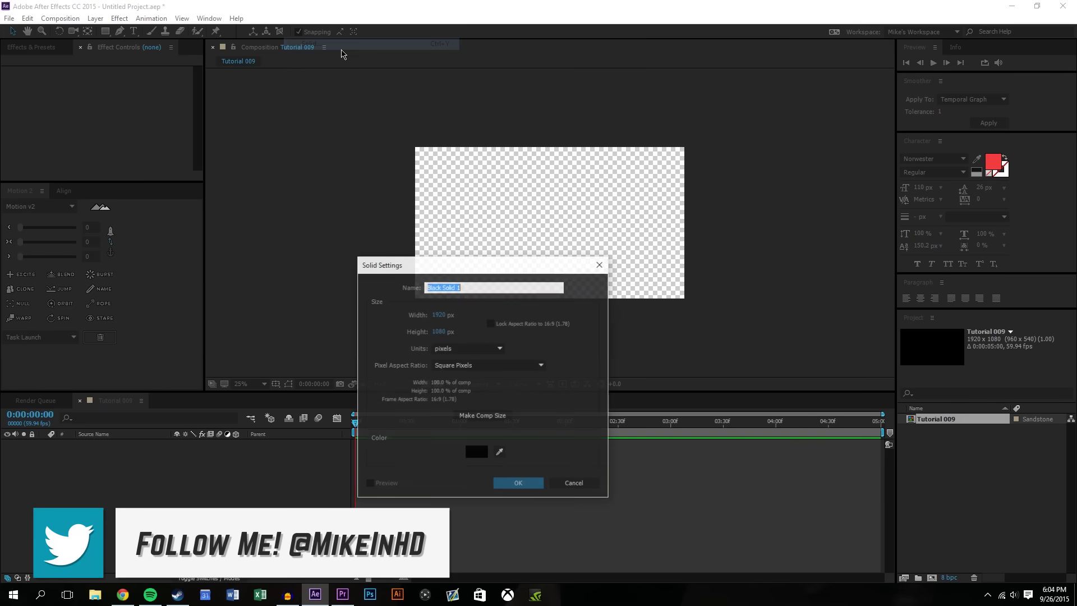
left_click(478, 452)
type("FBFBFB")
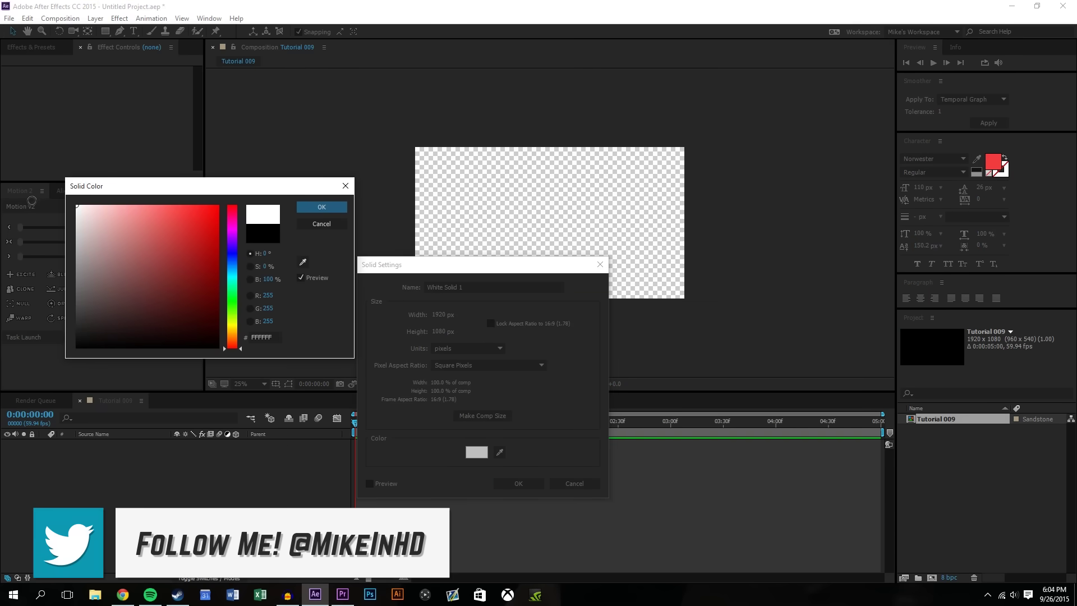
left_click(322, 207)
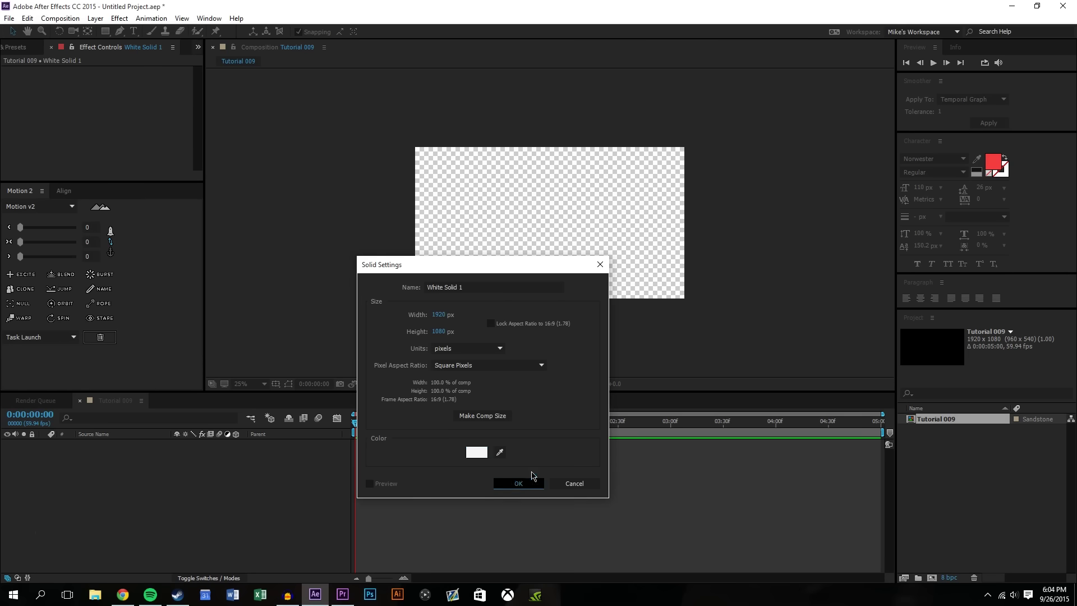
left_click(518, 483)
- Rename the solid layer to 'BG' and lock it
left_click(177, 467)
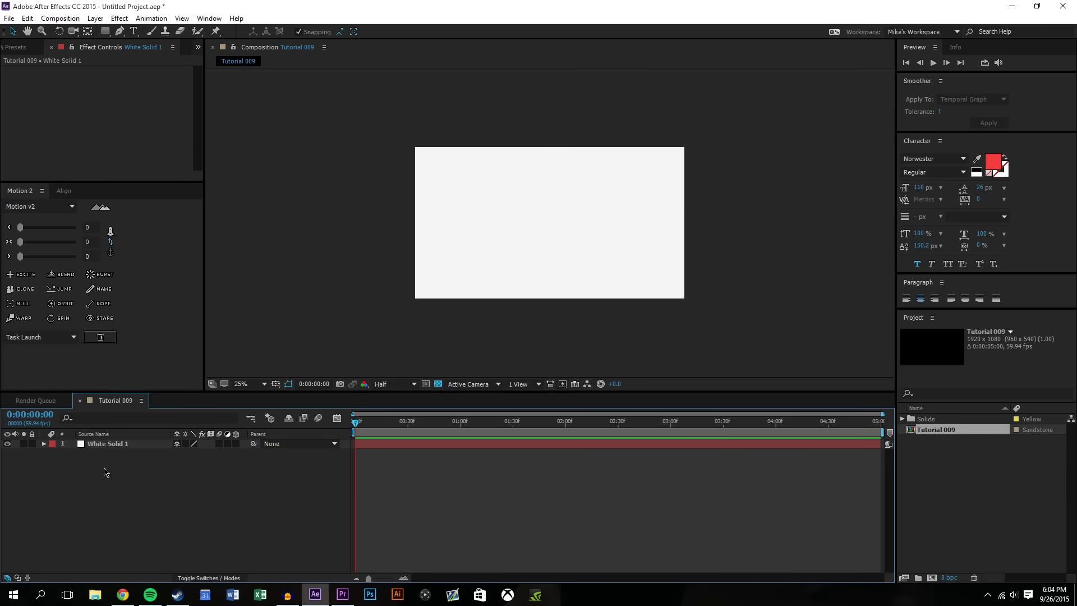
left_click(35, 445)
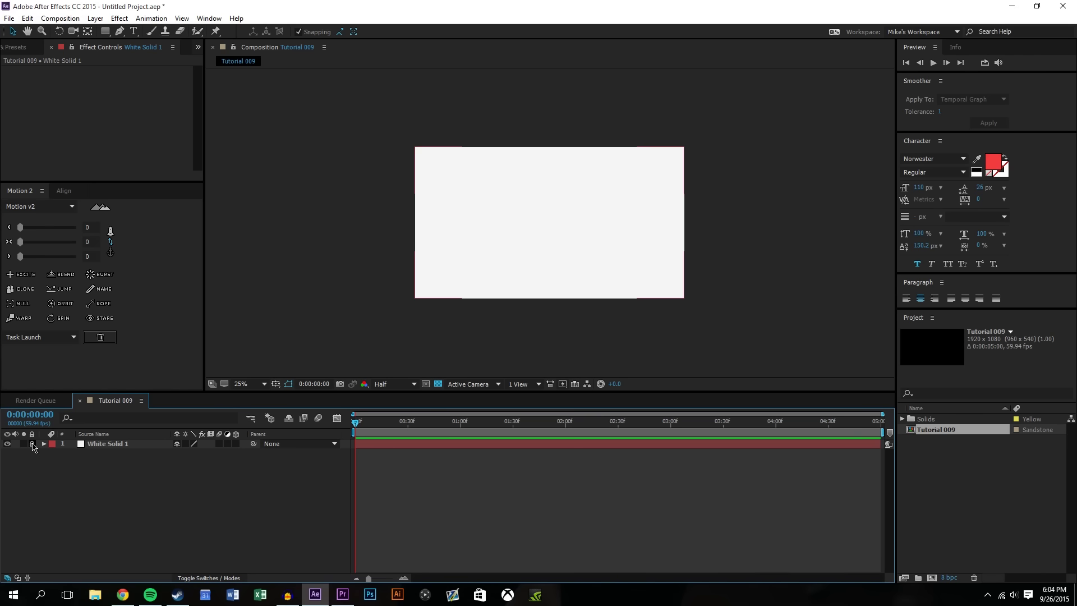
left_click(32, 444)
right_click(115, 449)
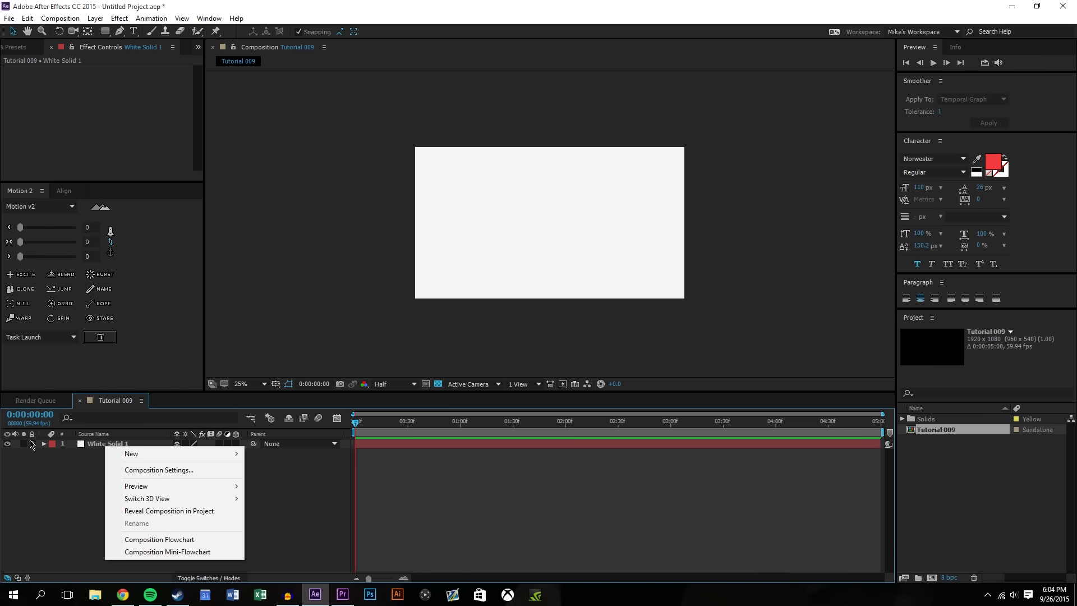
left_click(32, 444)
right_click(106, 448)
left_click(112, 436)
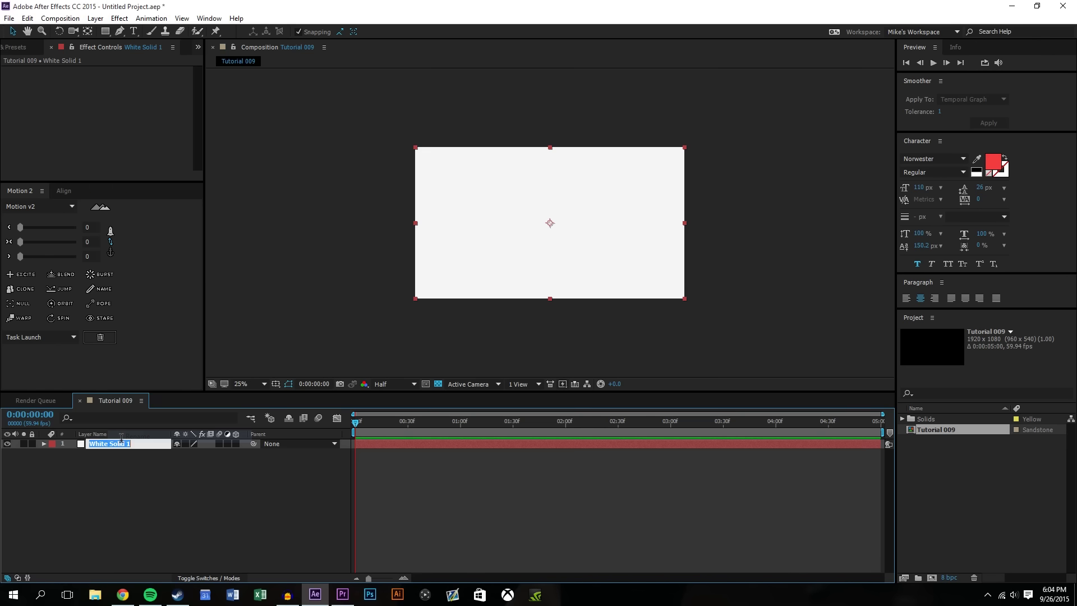
type("BG")
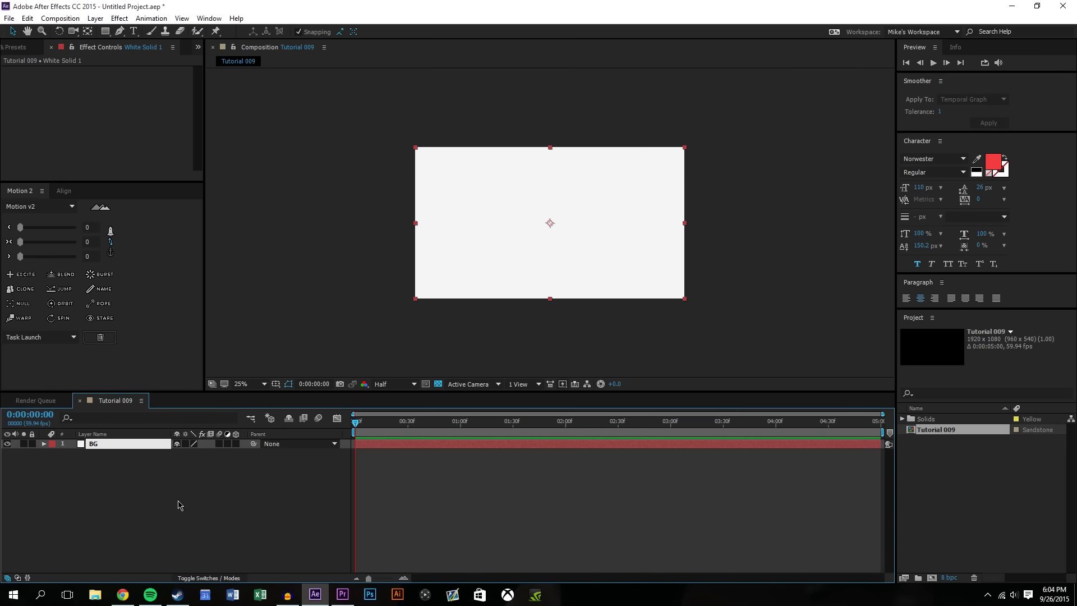
left_click(180, 505)
left_click(32, 443)
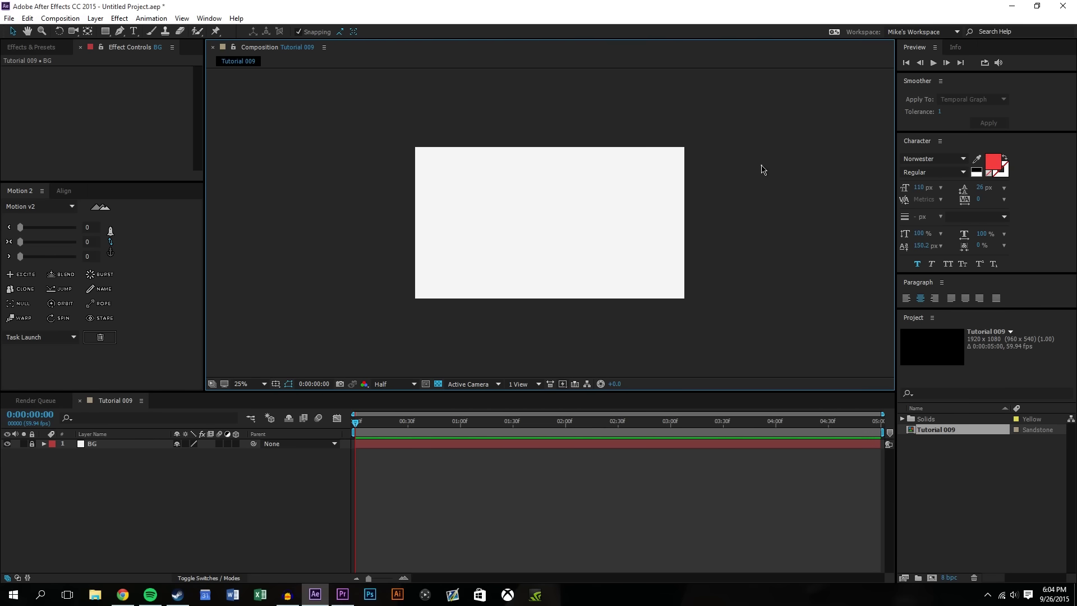
- Draw a red circle shape layer and duplicate it into three circle layers
left_click(107, 32)
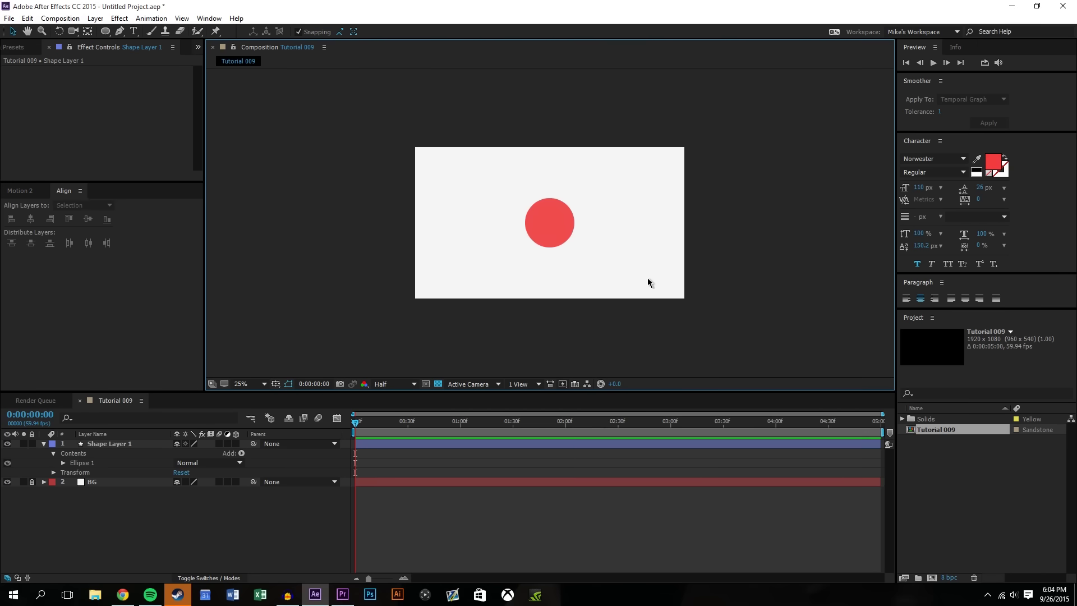
key("period")
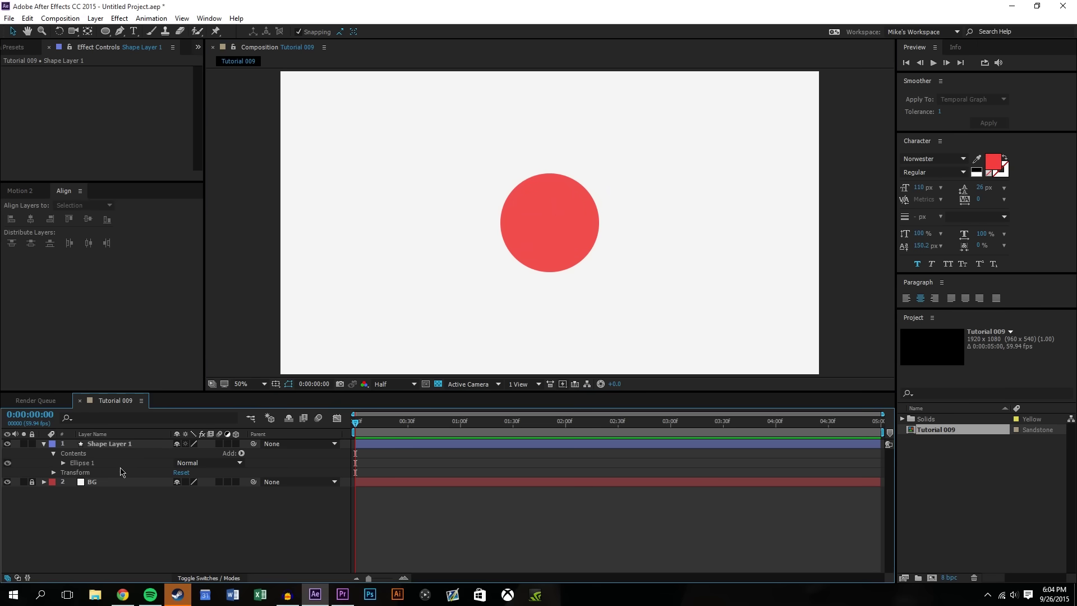
left_click(118, 444)
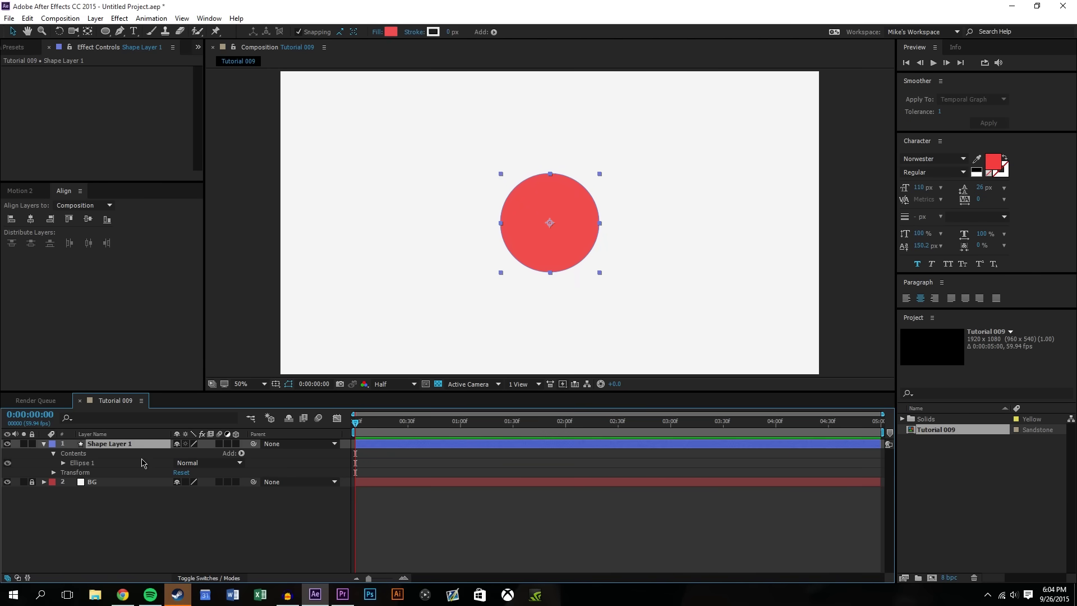
key("ctrl+d")
key("ctrl+d")
left_click(127, 521)
left_click(125, 464)
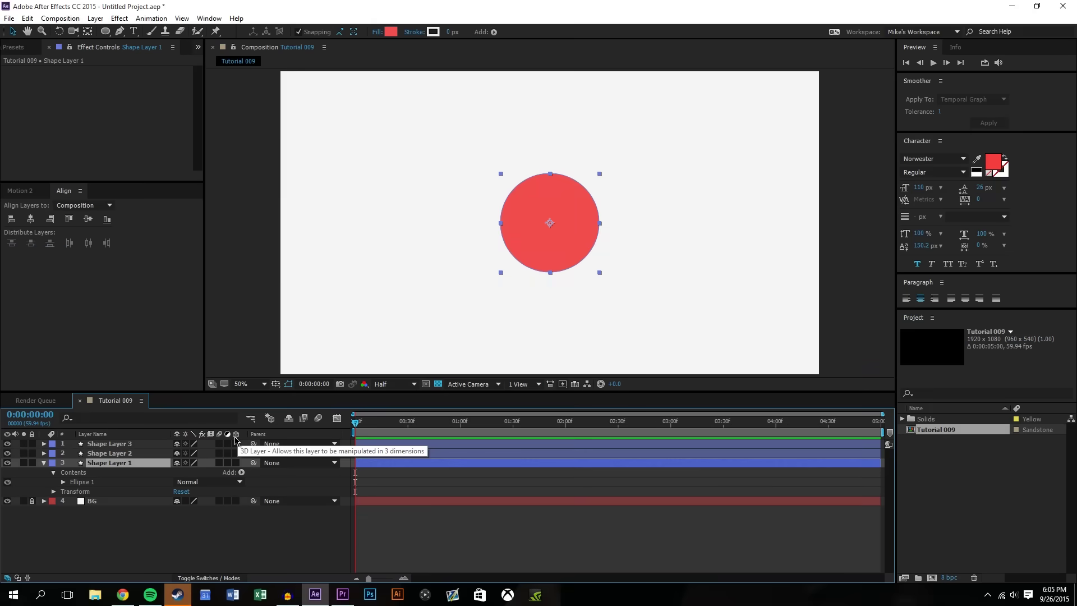
left_click(130, 511)
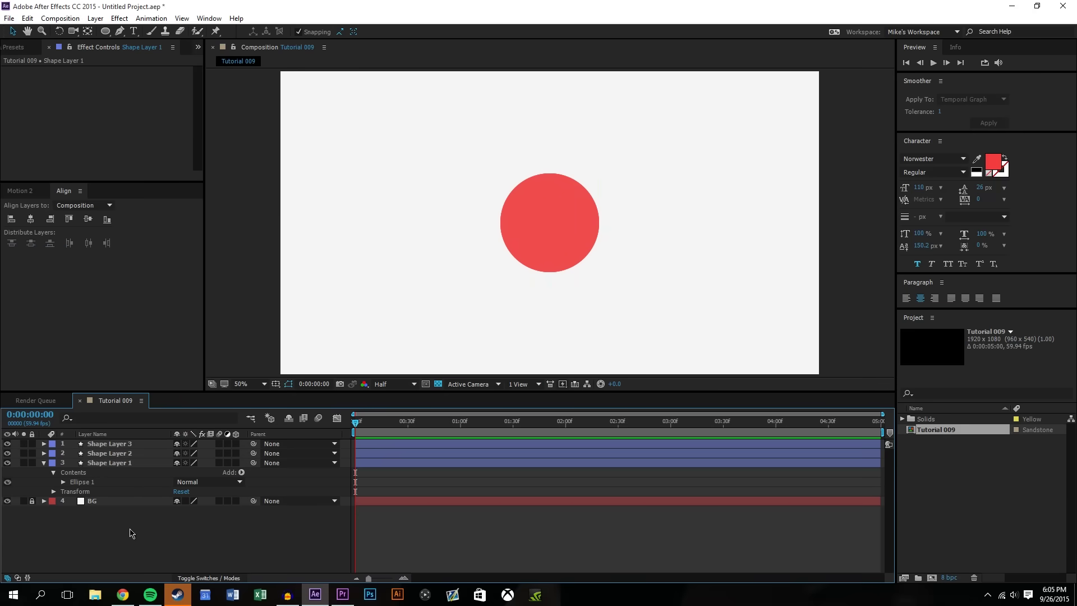
- Make all three circle layers 3D and shift the top circle right of centre
left_click_drag(236, 443, 236, 462)
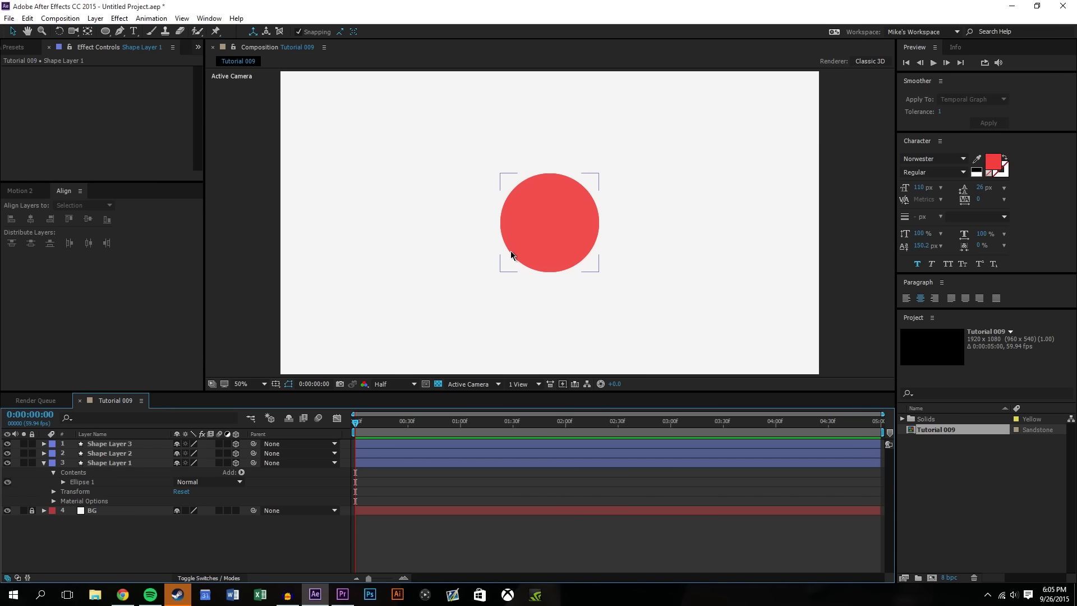
left_click(551, 224)
mouse_move(576, 225)
left_mouse_down()
mouse_move(709, 217)
mouse_move(704, 233)
mouse_move(934, 376)
mouse_move(500, 216)
mouse_move(450, 247)
mouse_move(531, 220)
mouse_move(585, 230)
left_mouse_up()
- Undo the circle's sideways move and switch the viewer to 4 Views
key("ctrl+z")
key("ctrl+z")
left_click(493, 548)
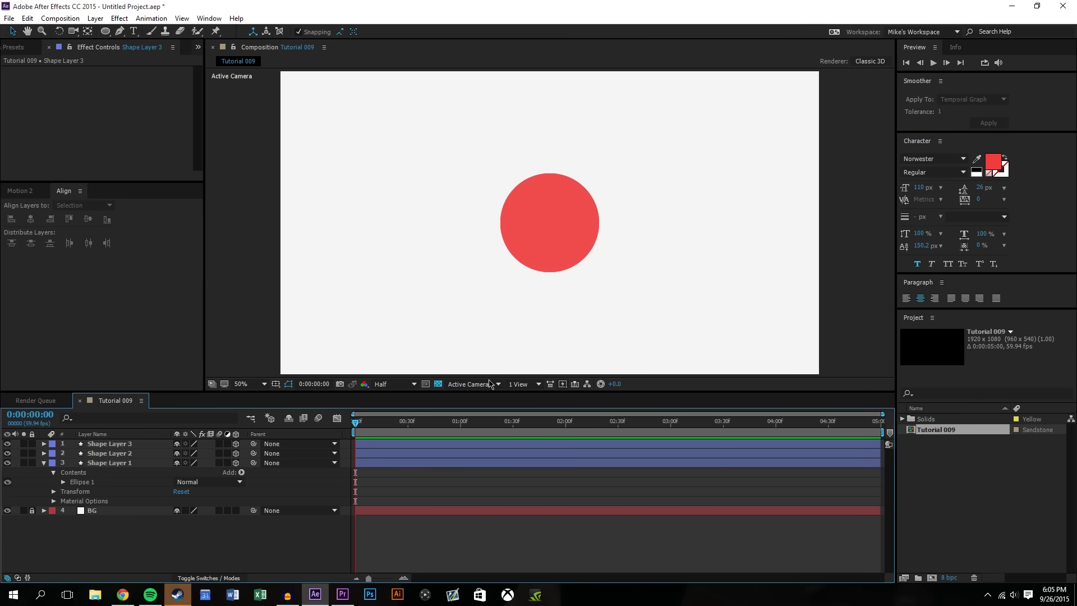
left_click(534, 384)
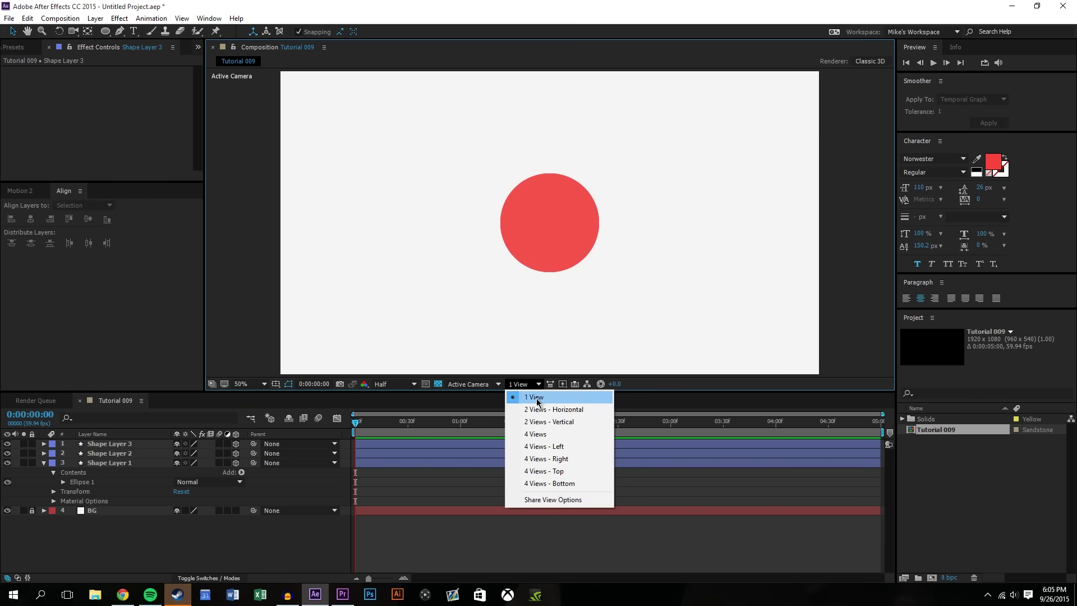
left_click(537, 434)
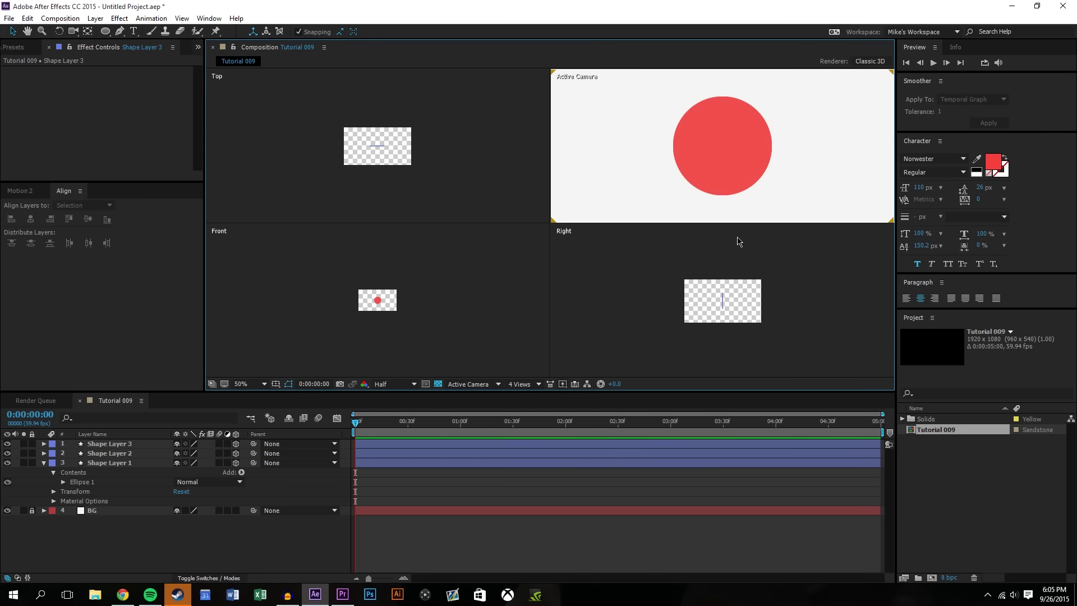
- Offset Shape Layer 3 along the Z axis in the Top view, back in 1 View
left_click(752, 164)
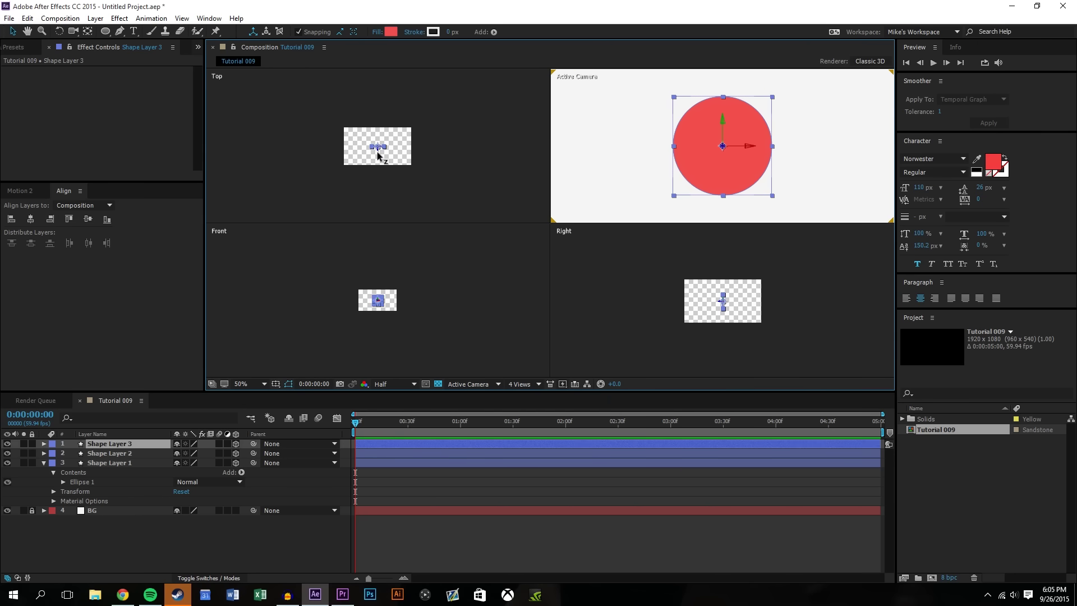
left_click_drag(378, 155, 386, 131)
left_click(522, 383)
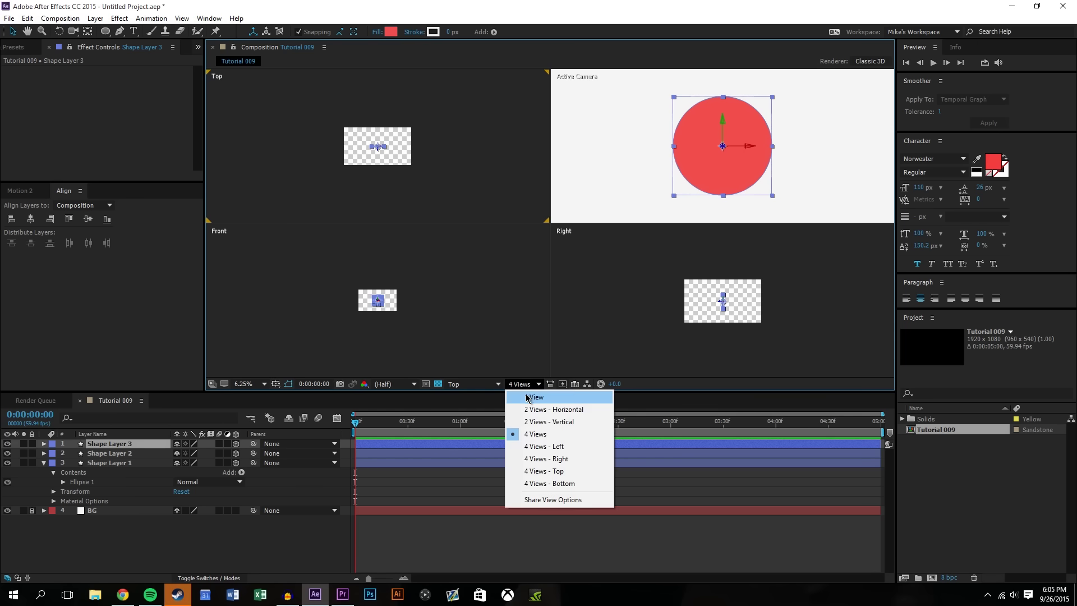
left_click(530, 397)
left_click(851, 208)
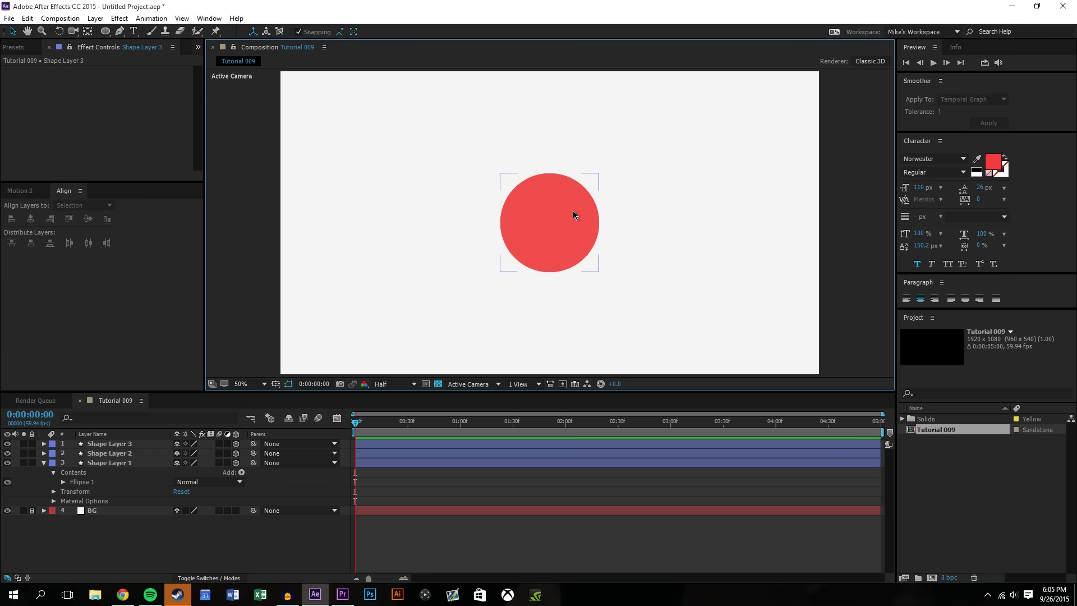
- Set Shape Layer 2's fill colour to dark grey 292929
left_click(537, 243)
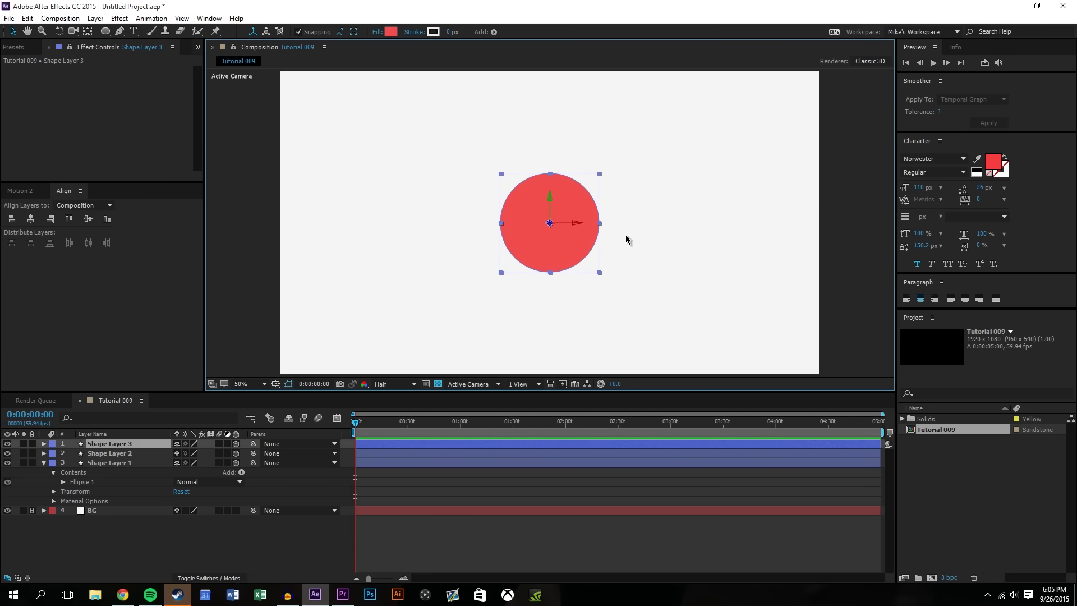
left_click(110, 463)
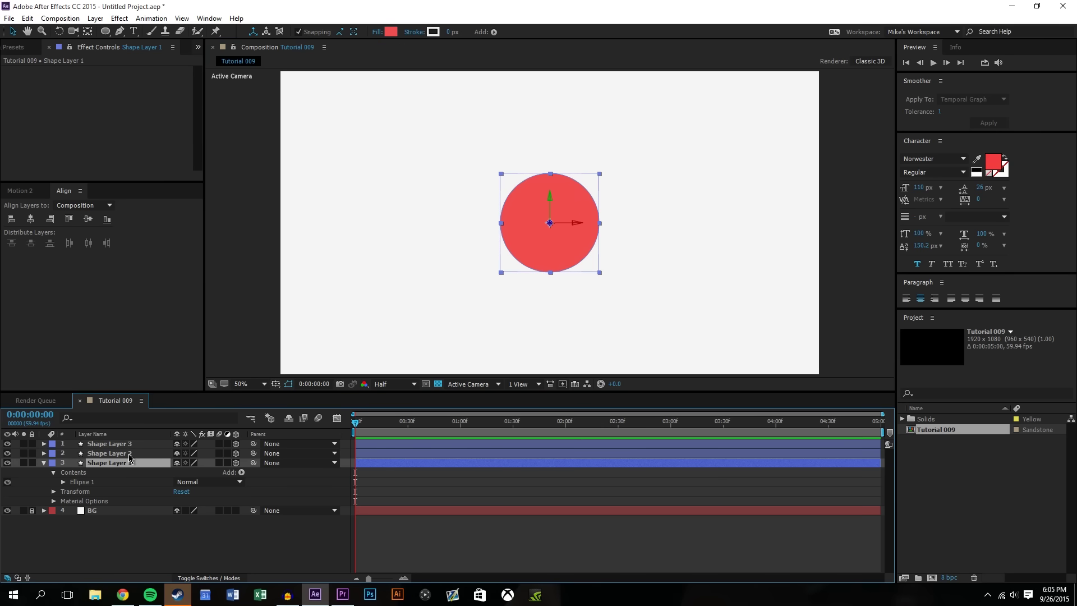
left_click(126, 453)
left_click(390, 32)
left_click_drag(85, 246, 36, 326)
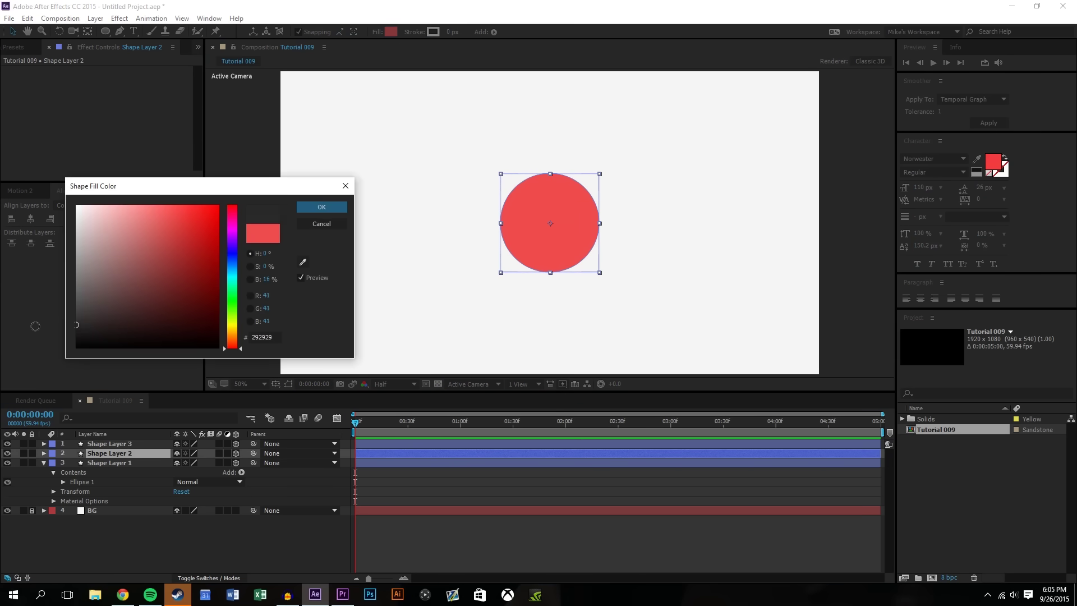
left_click(322, 207)
- Set Shape Layer 3's fill colour to a dark blue
key("ctrl+Up")
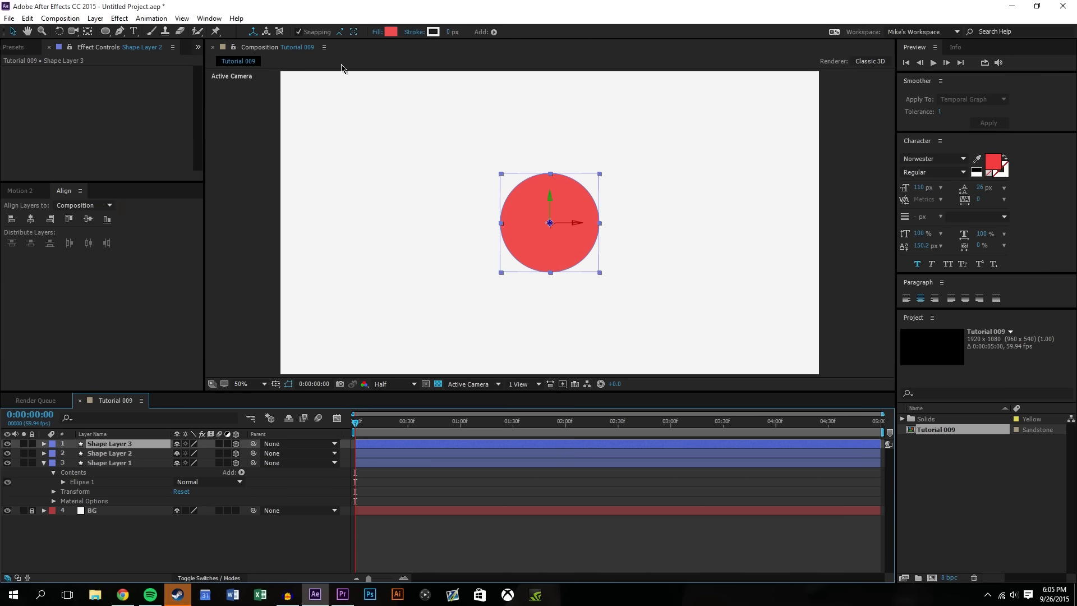
left_click(391, 32)
left_click_drag(236, 236, 253, 276)
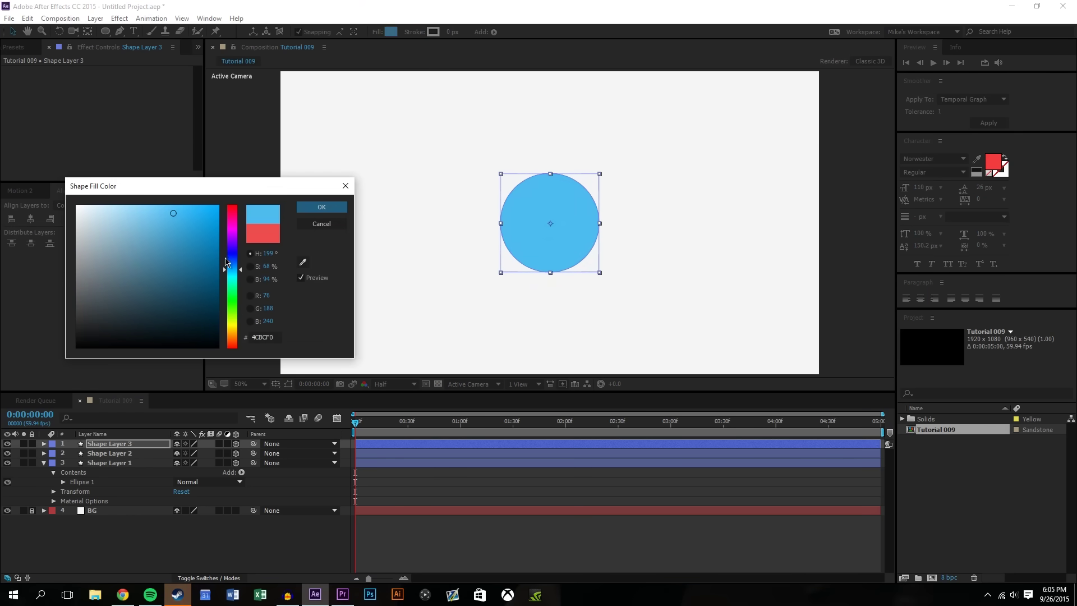
left_click(198, 251)
left_click(321, 207)
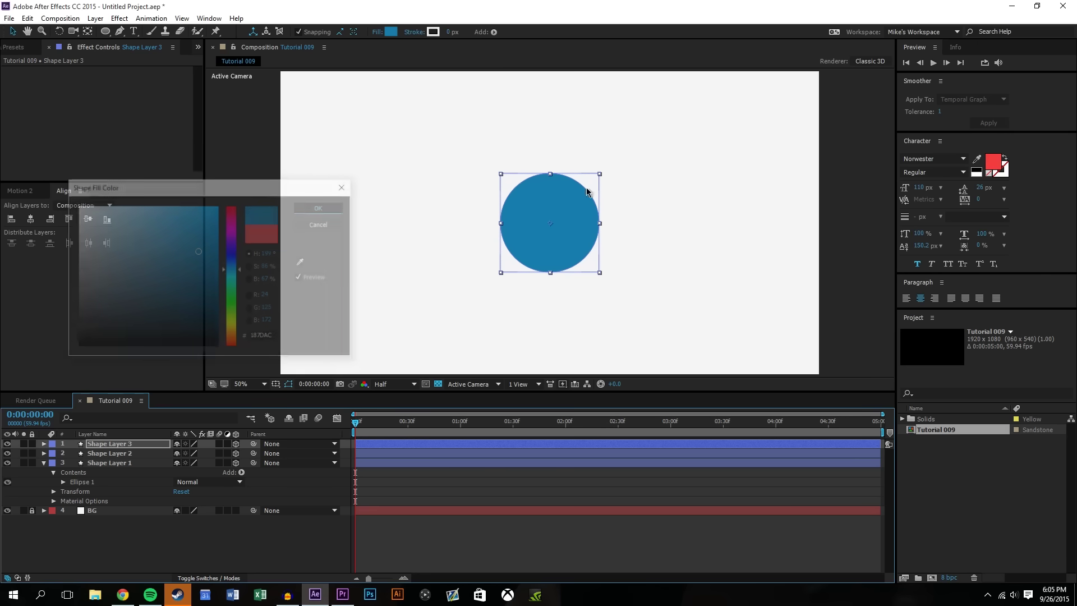
left_click(502, 339)
- Move the dark circle right and the blue circle left, leaving red centred
left_click(129, 454)
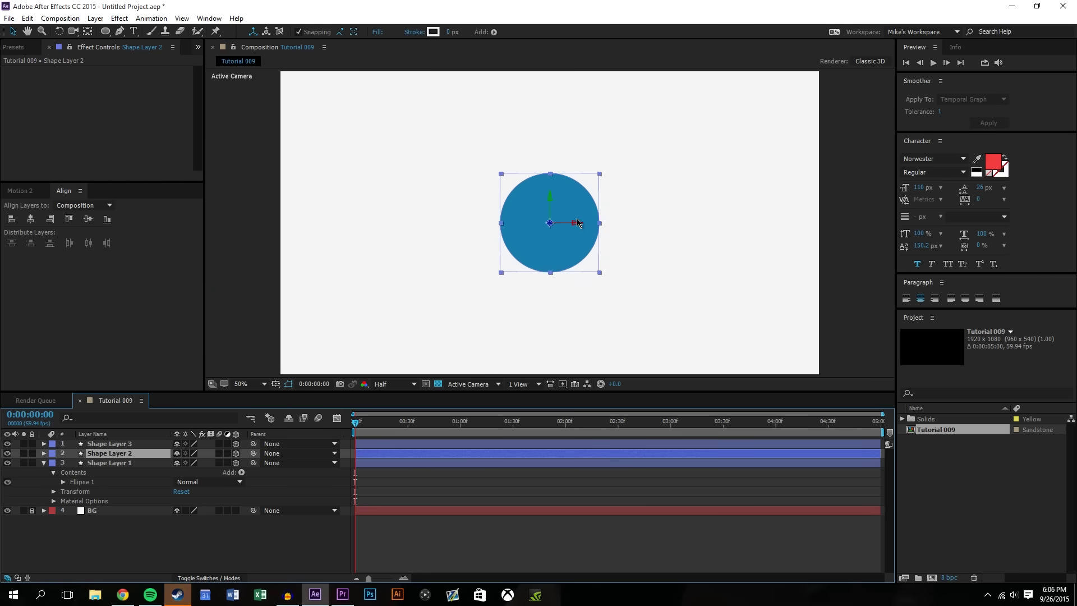
left_click_drag(579, 225, 720, 225)
left_click(561, 230)
left_click_drag(577, 225, 431, 224)
left_click(847, 213)
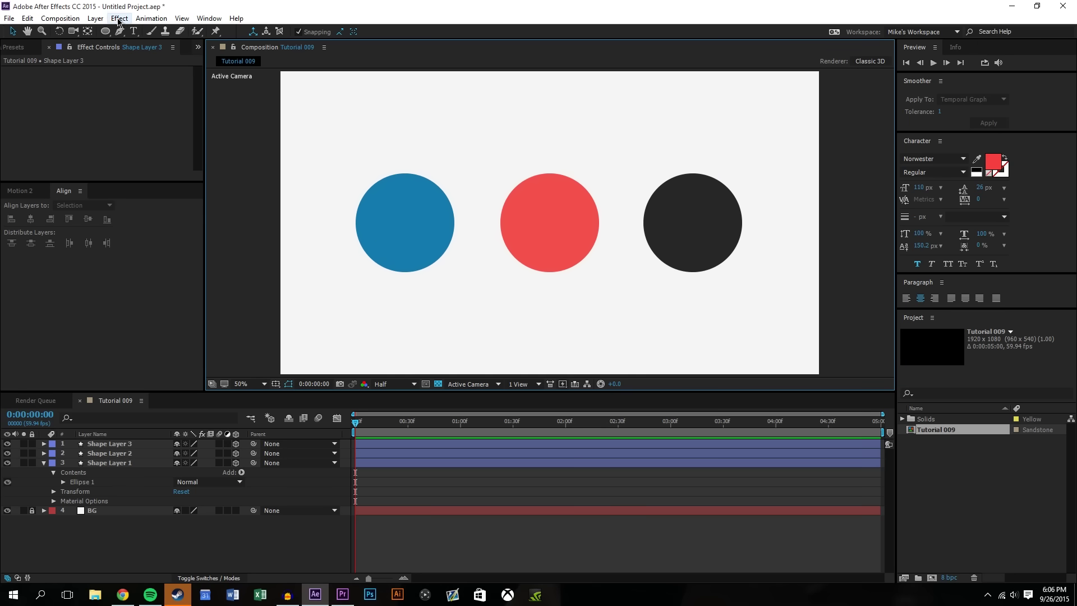
- Add Camera 1 as a Two-Node Camera using the 50mm preset
left_click(96, 20)
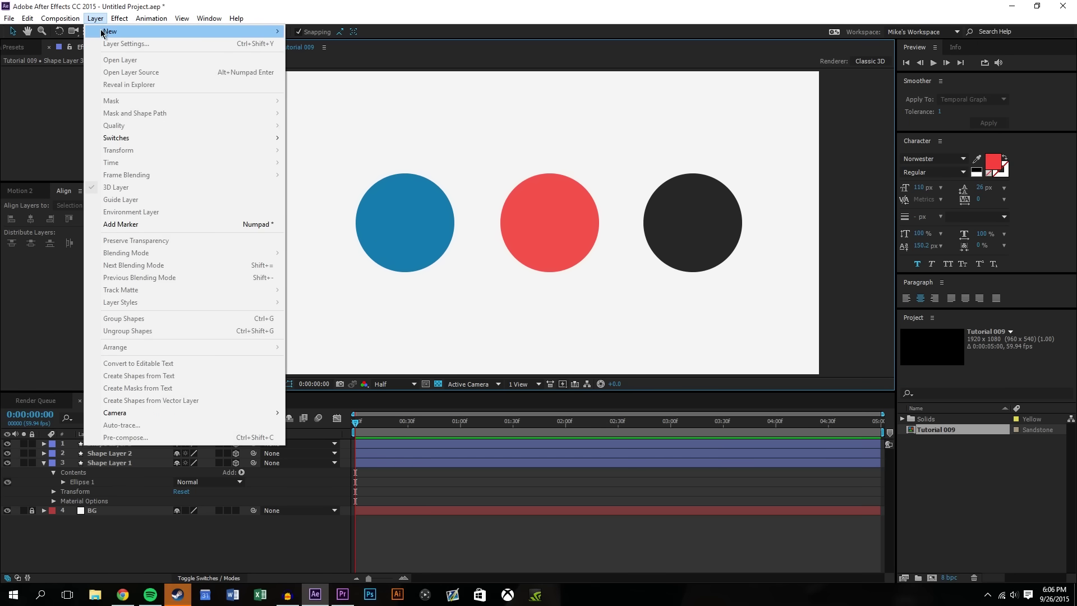
mouse_move(102, 34)
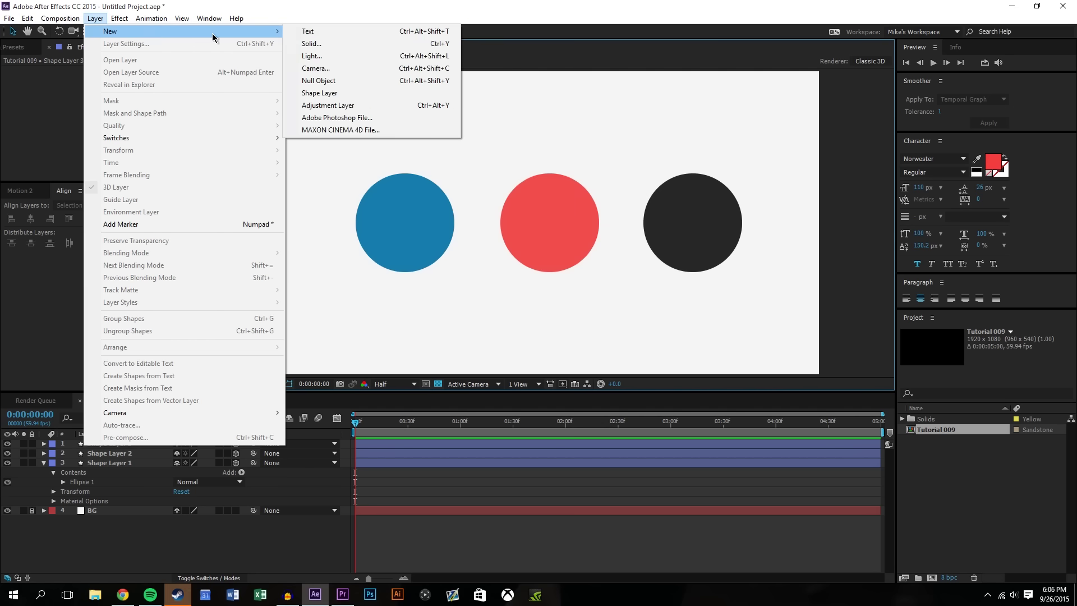
left_click(336, 69)
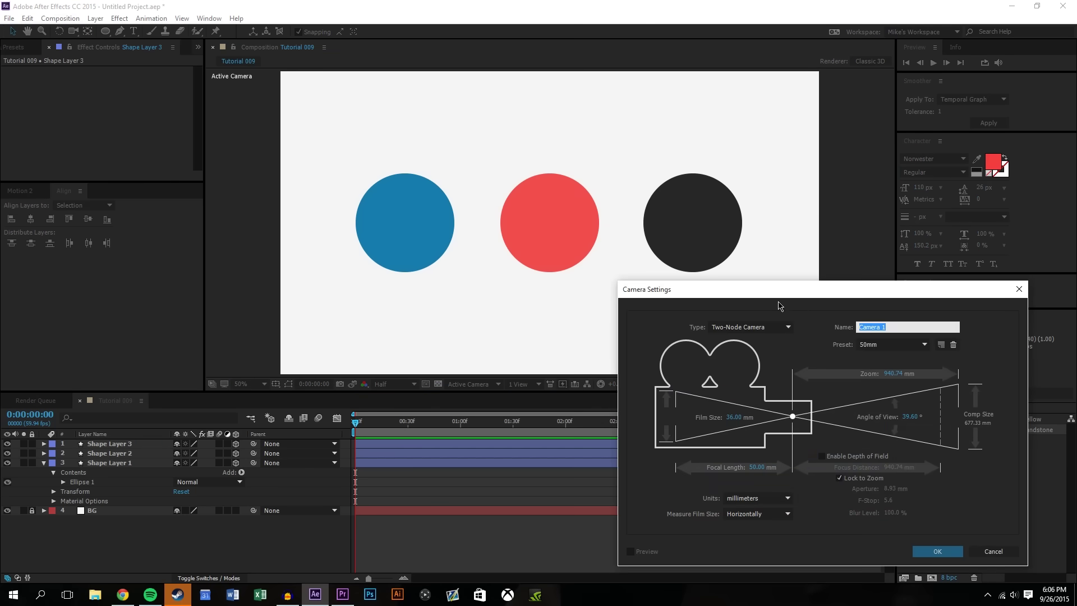
left_click_drag(791, 295, 535, 96)
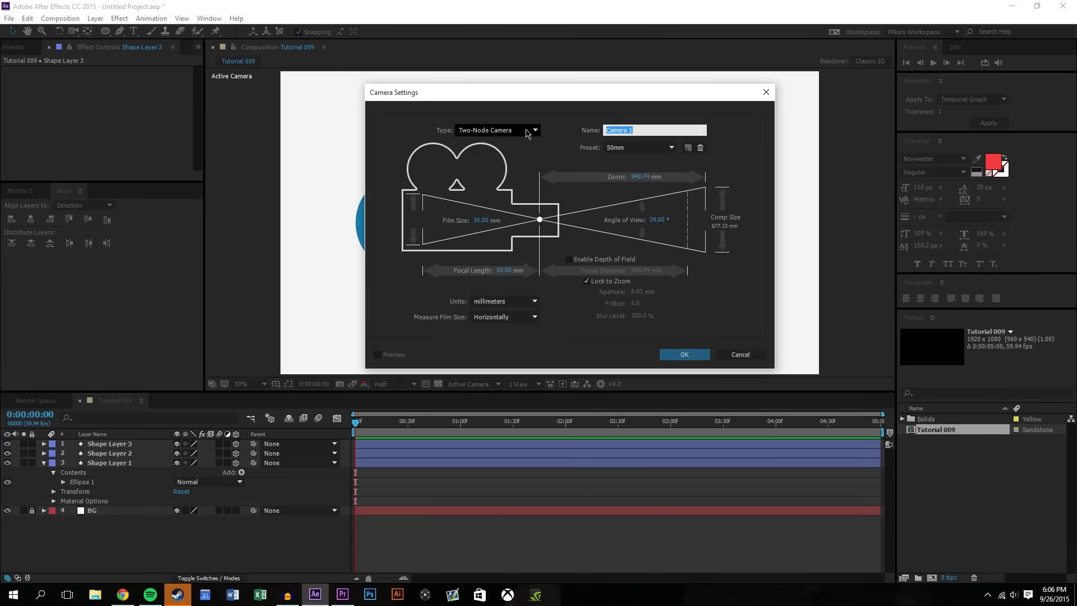
left_click(527, 133)
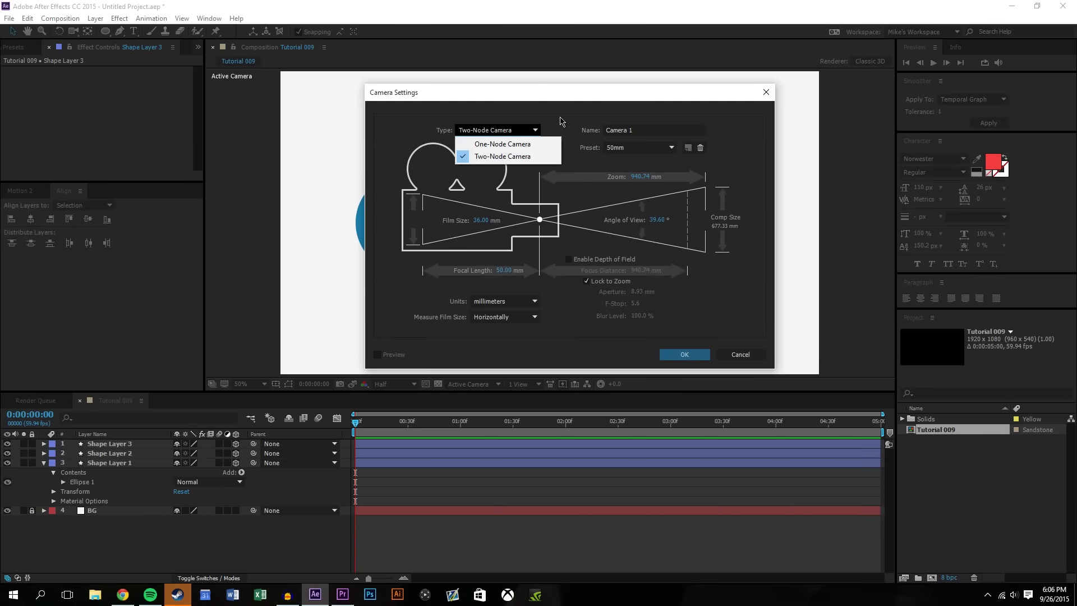
left_click(561, 120)
left_click(683, 353)
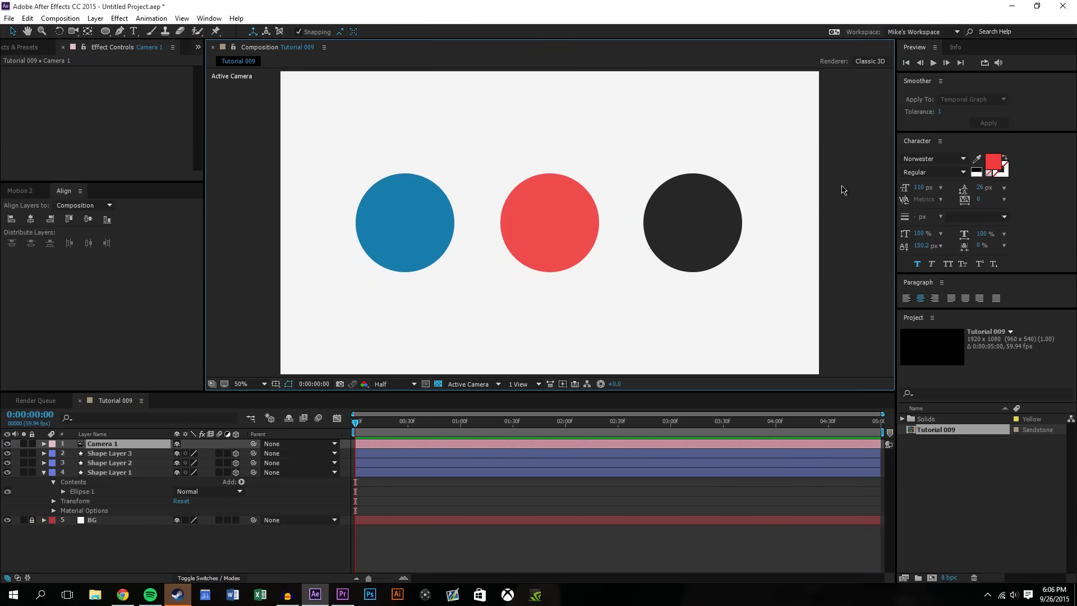
- Split the viewer into 2 Views showing the Top view beside the camera view
left_click(695, 224)
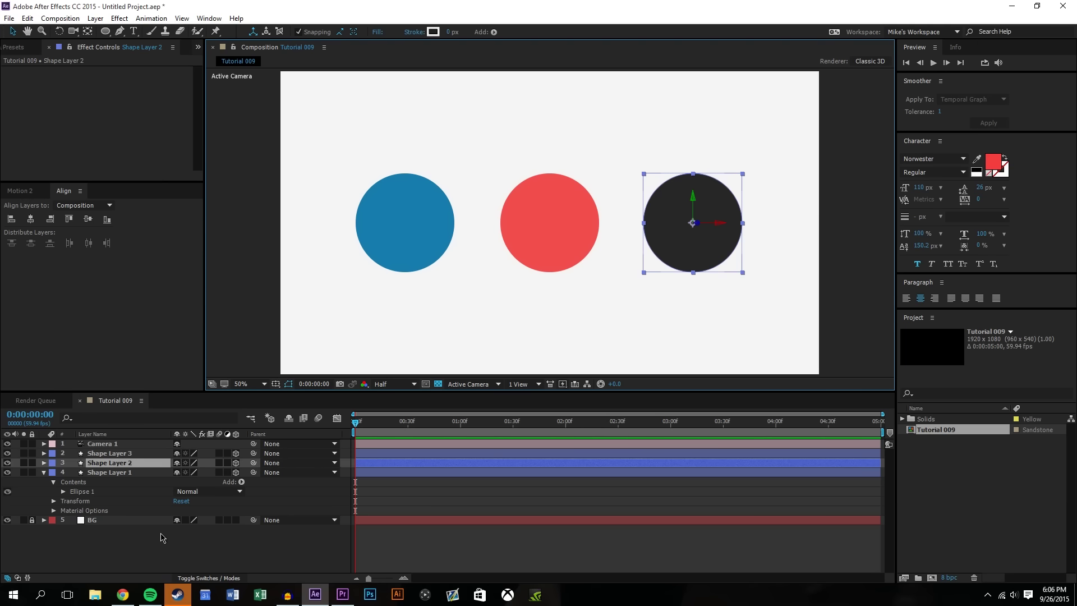
left_click(177, 596)
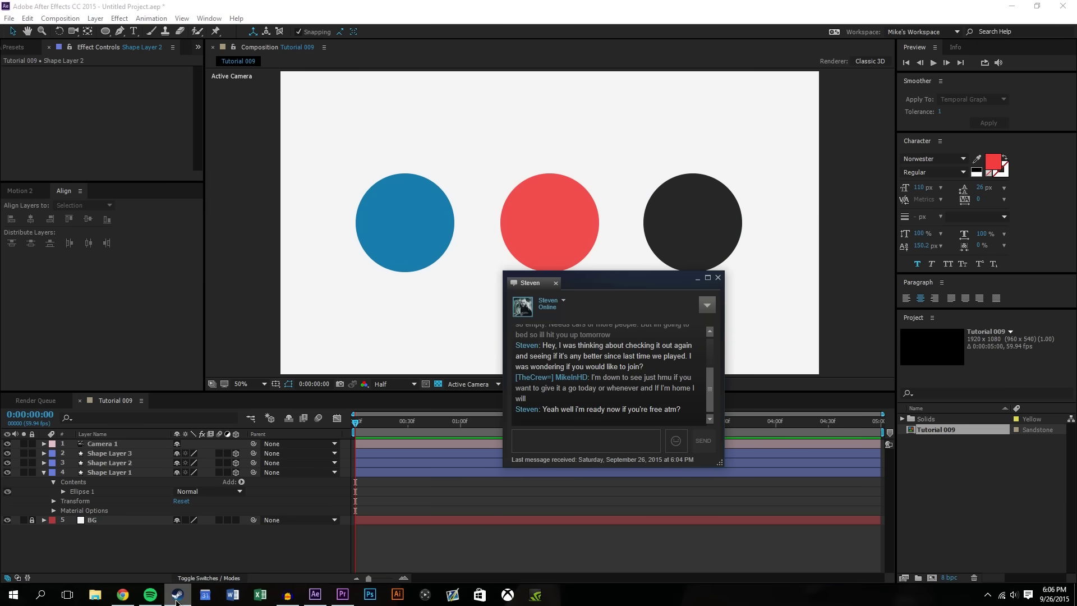
left_click(698, 276)
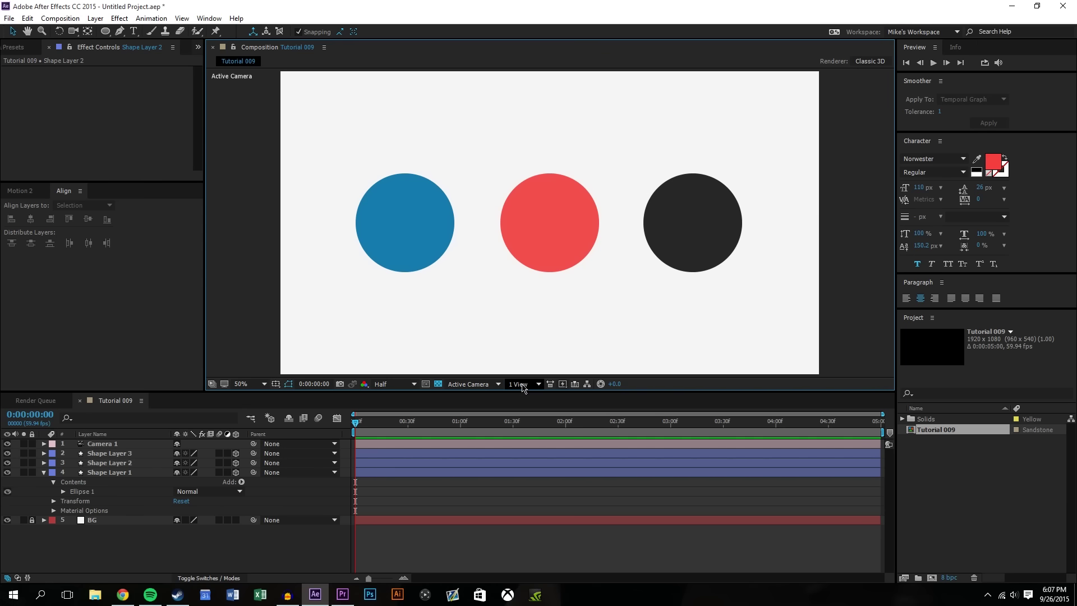
left_click(517, 385)
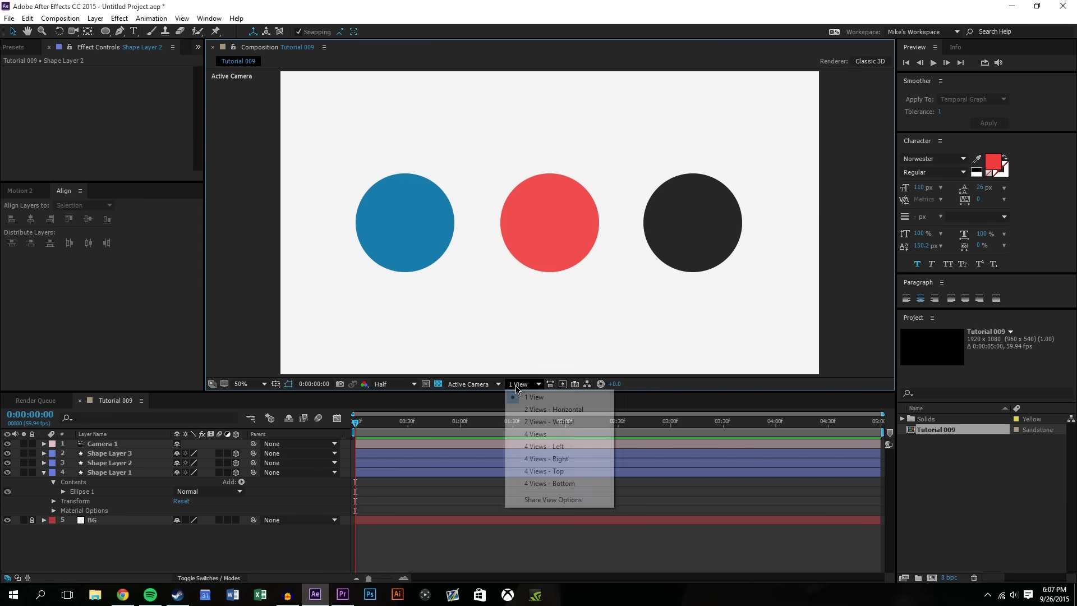
left_click(531, 410)
- Drag the blue circle along Z toward the camera in the Top view
left_click(579, 227)
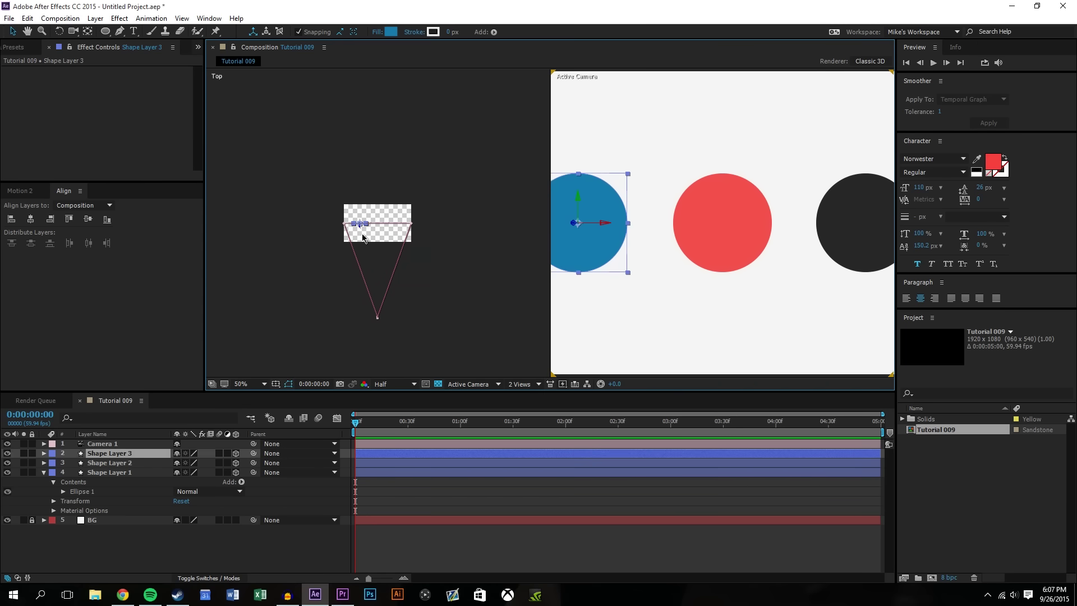
left_click_drag(361, 225, 351, 315)
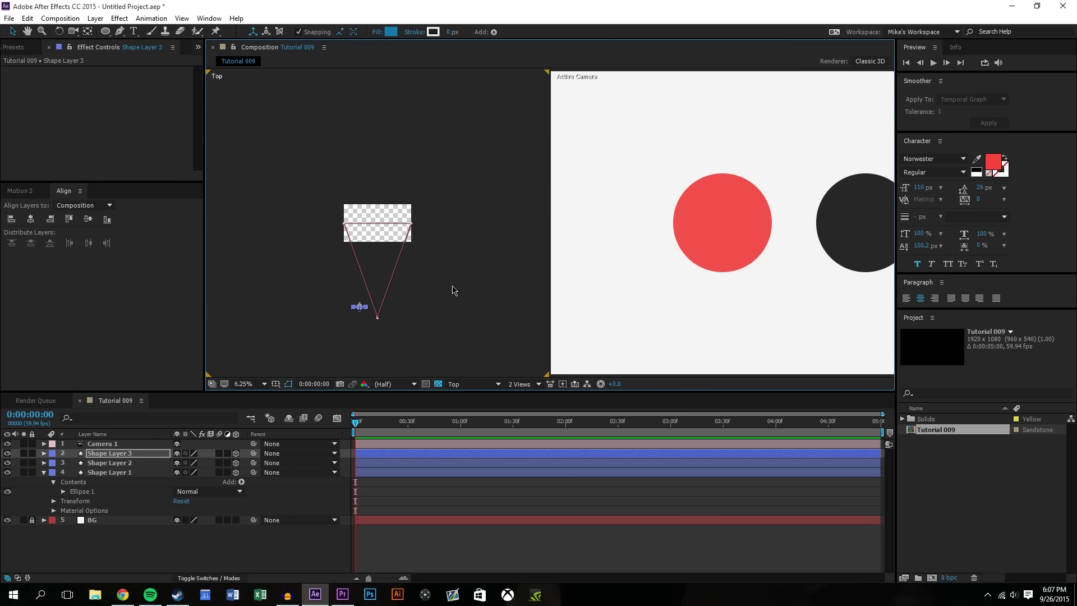
left_click(387, 330)
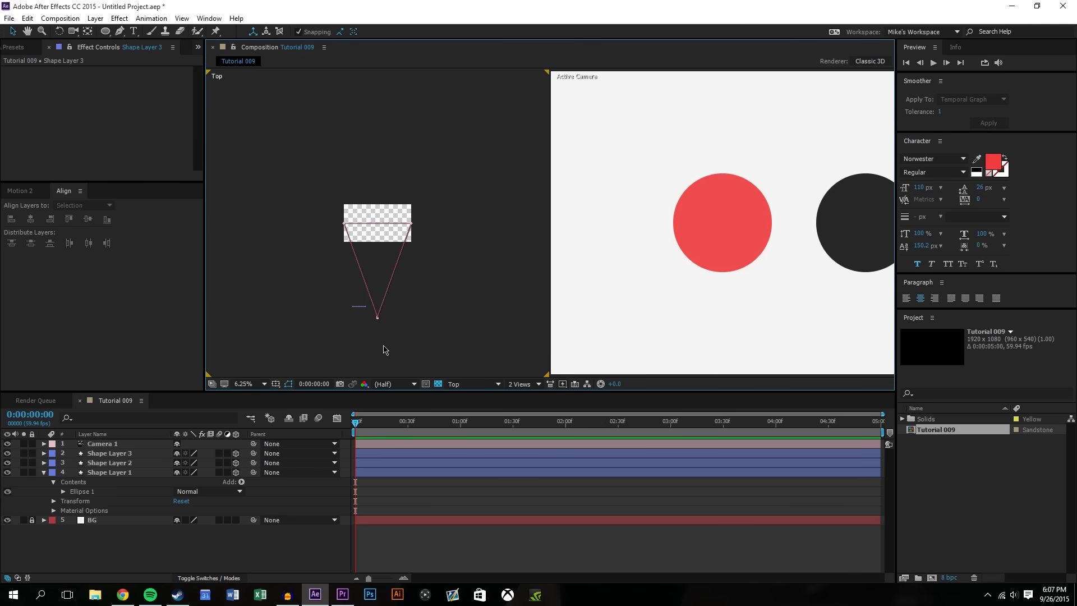
scroll(687, 258, "down", 4)
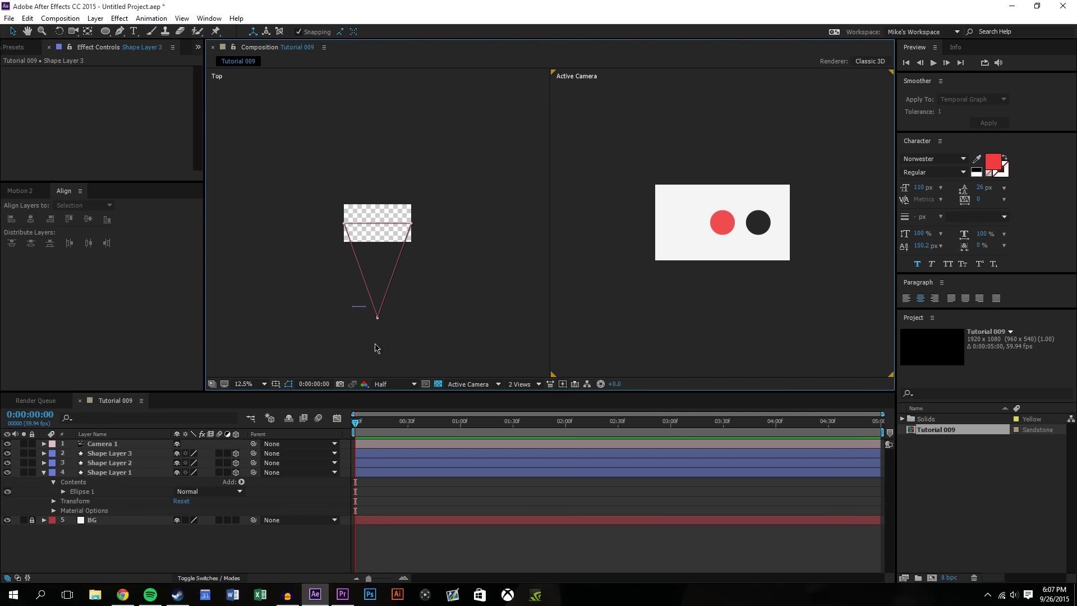
left_click(359, 306)
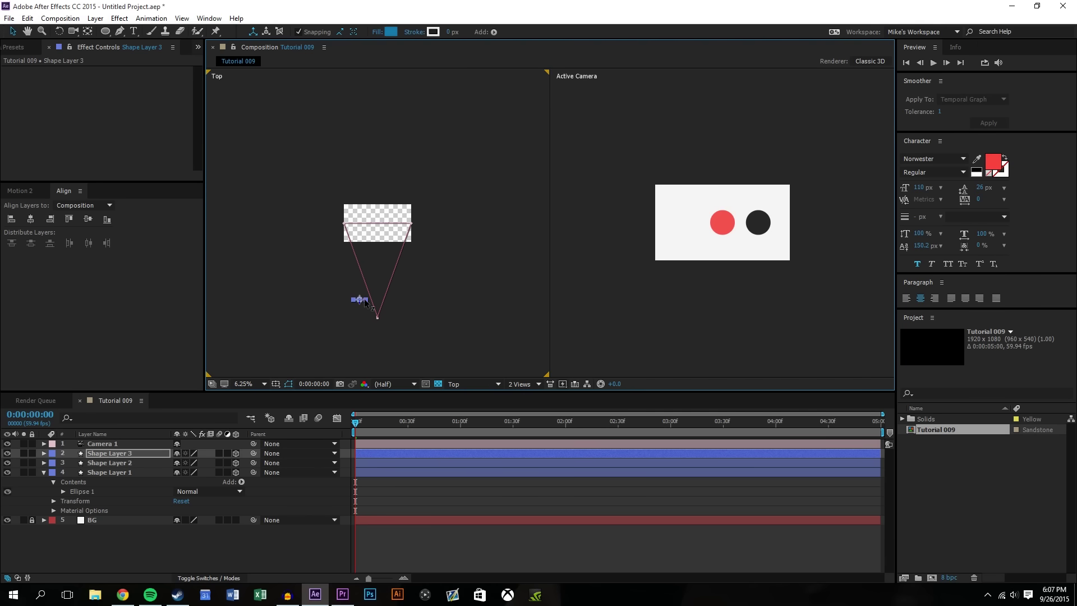
mouse_move(364, 303)
left_mouse_down()
mouse_move(365, 262)
mouse_move(372, 330)
mouse_move(375, 246)
mouse_move(375, 318)
left_mouse_up()
left_click(330, 322)
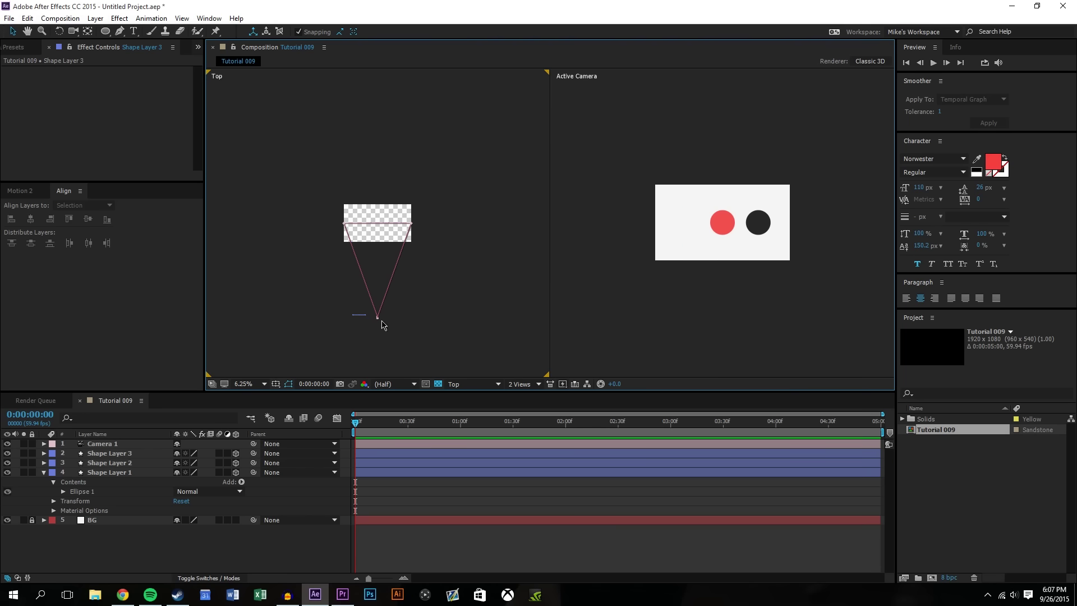
- Move the dark circle closer to the camera in depth and return to 1 View
left_click(767, 223)
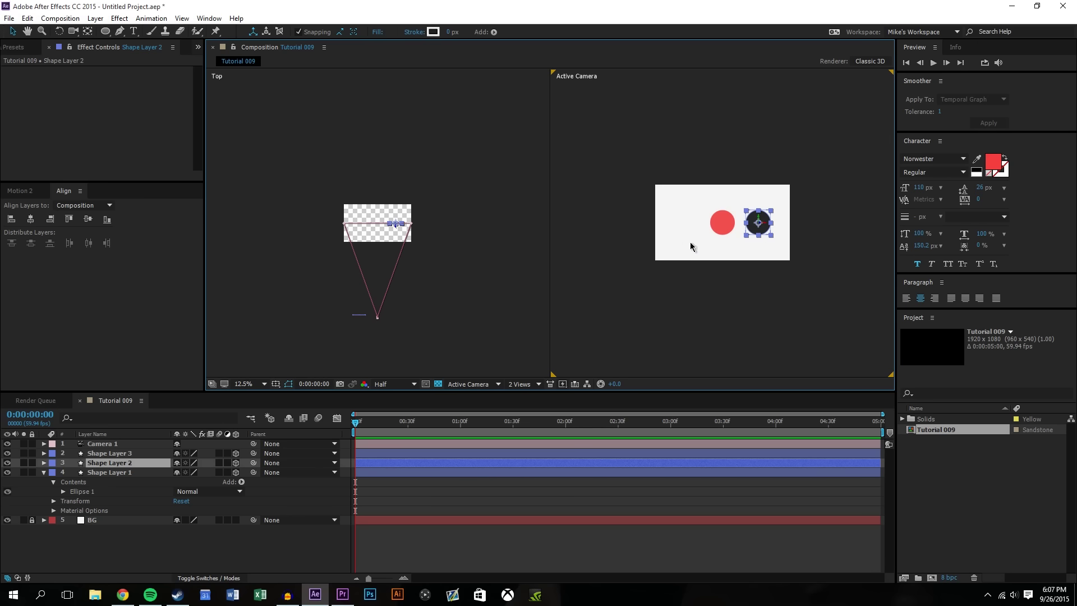
left_click_drag(395, 229, 395, 264)
left_click(718, 301)
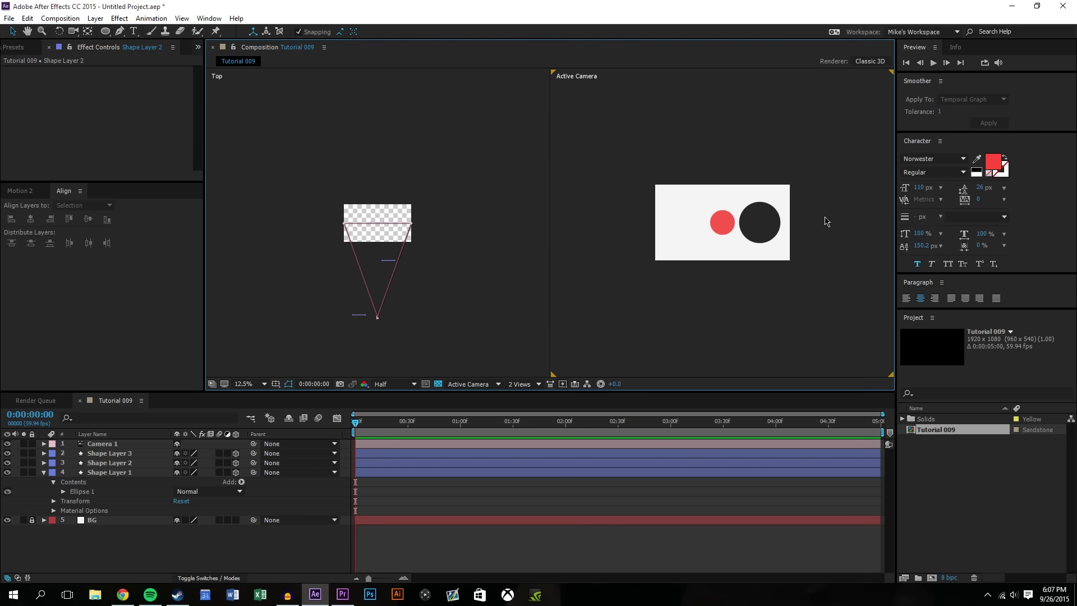
scroll(735, 227, "up", 4)
scroll(586, 368, "down", 1)
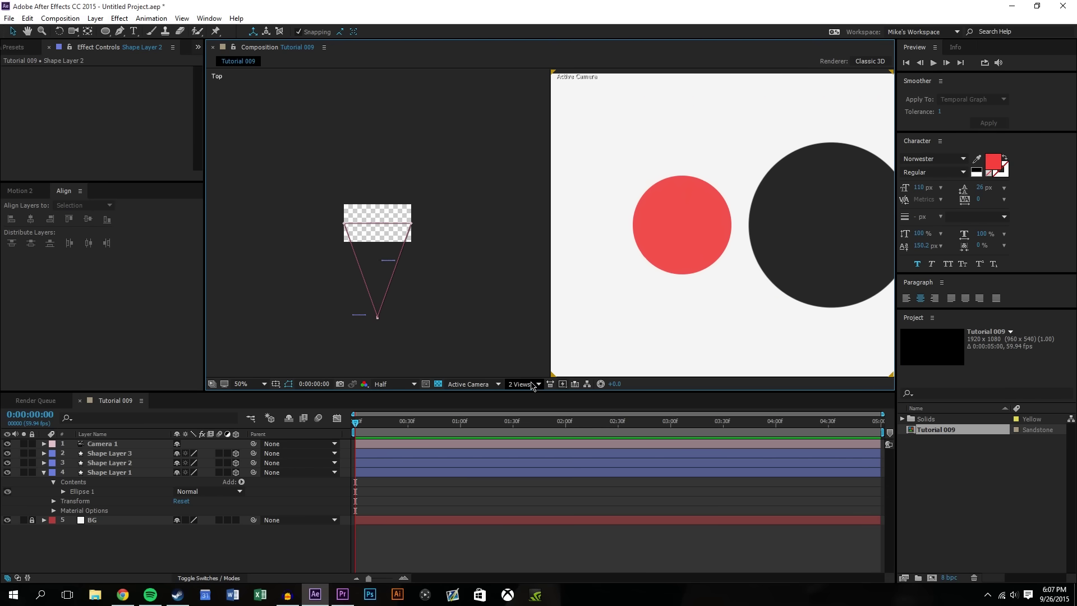
left_click(532, 384)
left_click(545, 406)
left_click(649, 228)
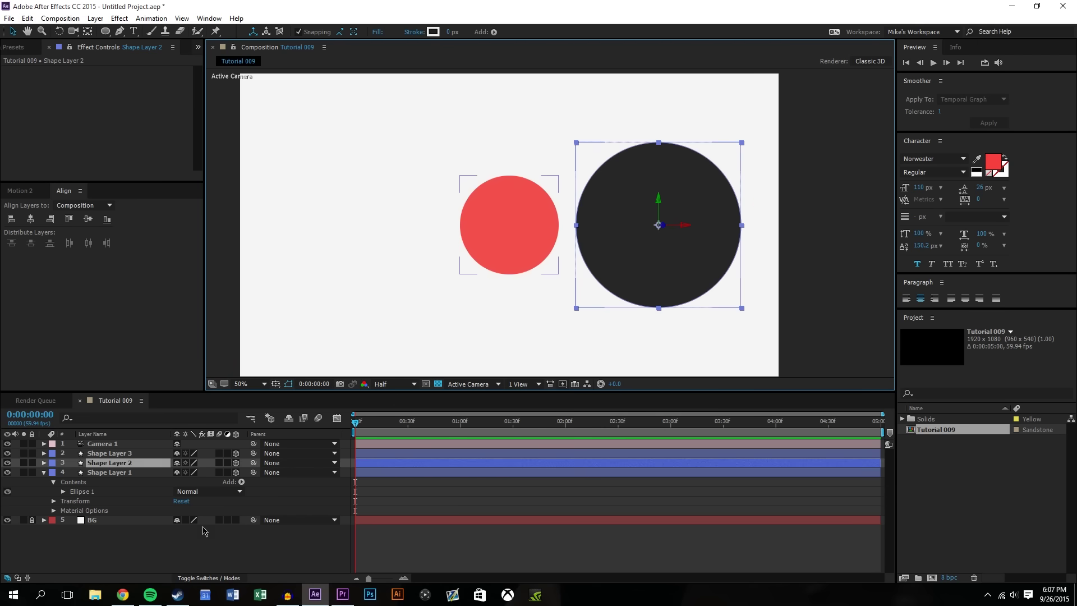
left_click(100, 552)
left_click(94, 443)
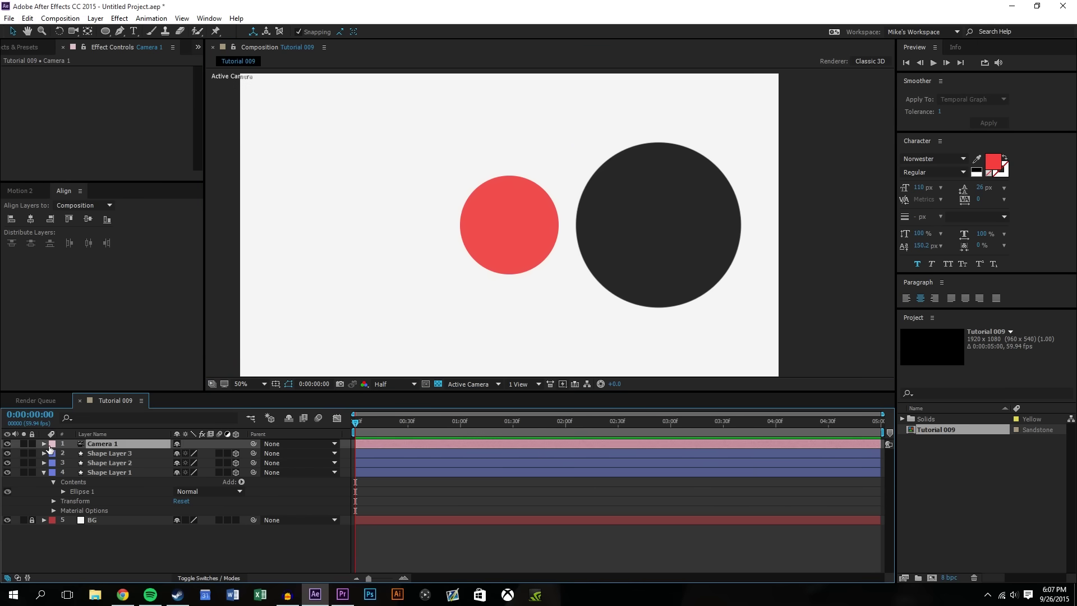
- Turn on Depth of Field in Camera 1's Camera Options
left_click(43, 444)
left_click(54, 462)
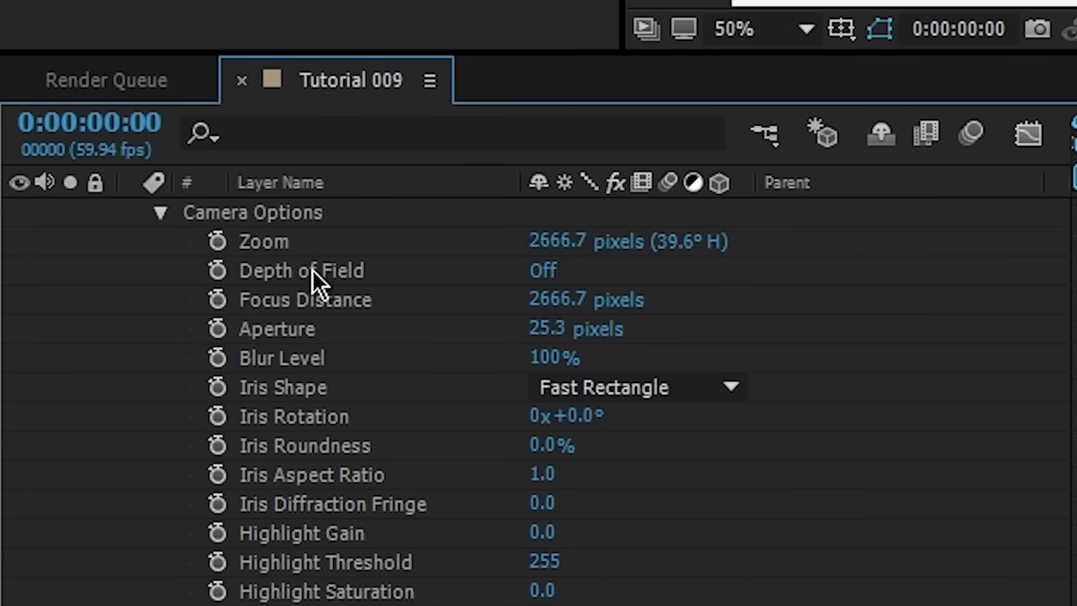
left_click(540, 272)
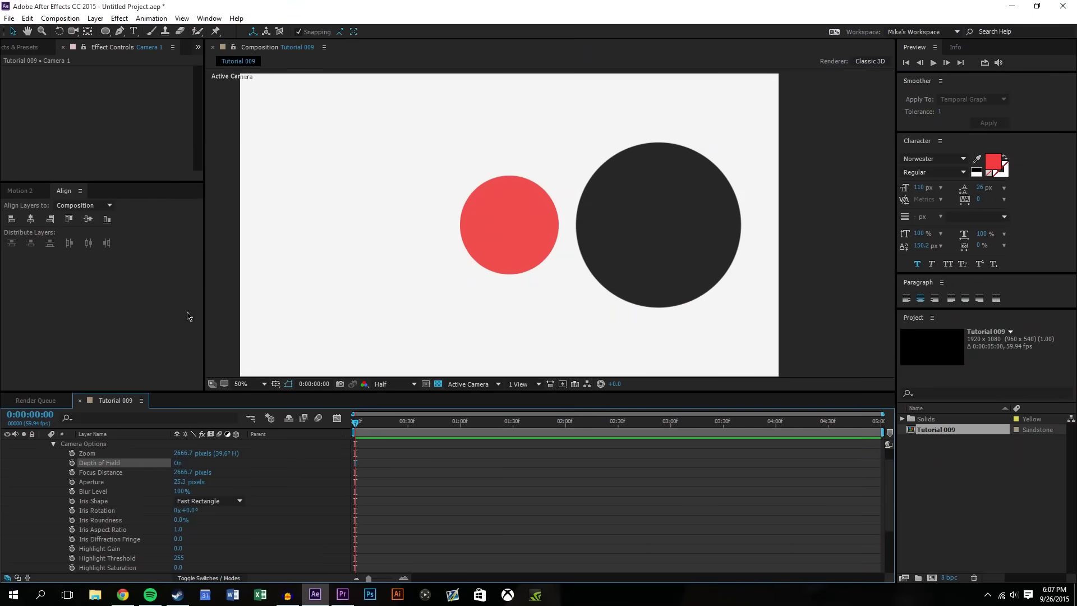
- Raise Camera 1's Aperture to 2064 pixels and zoom the viewer out
left_click(238, 492)
left_click_drag(180, 475, 235, 475)
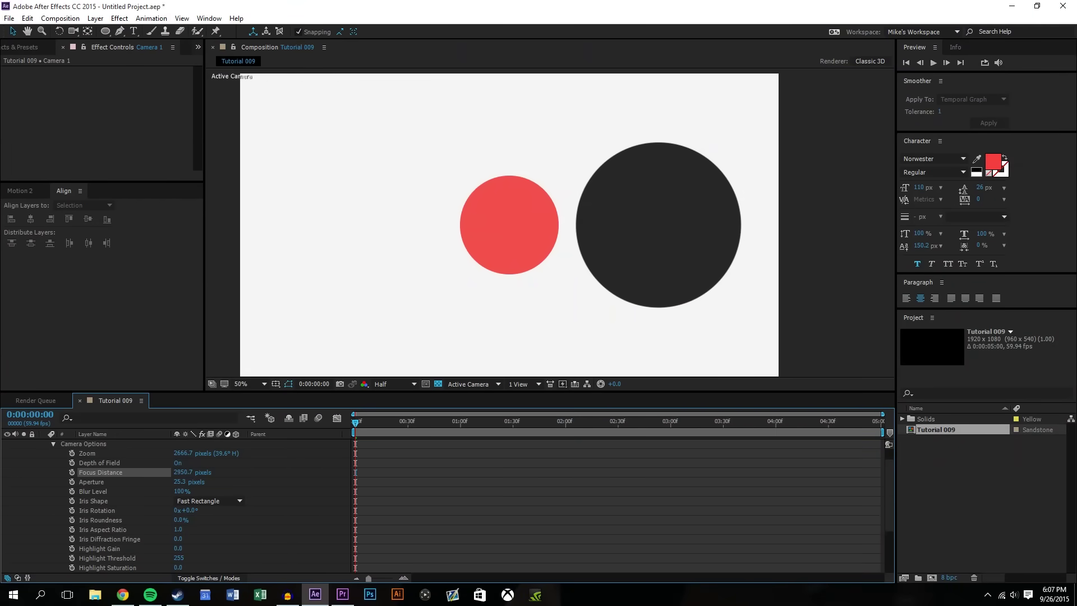
key("ctrl+z")
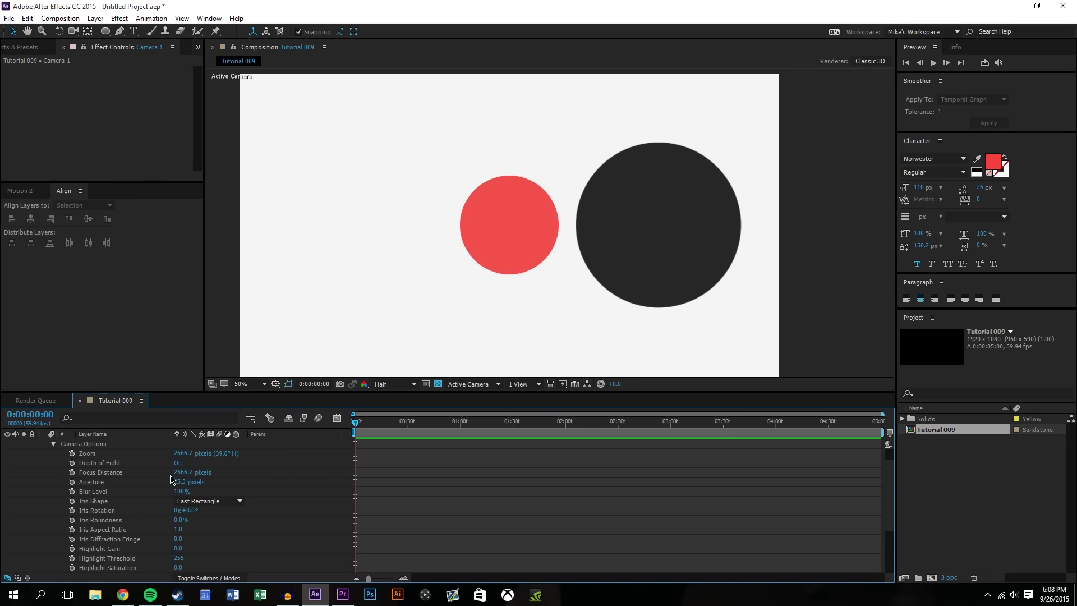
left_click_drag(178, 485, 1, 485)
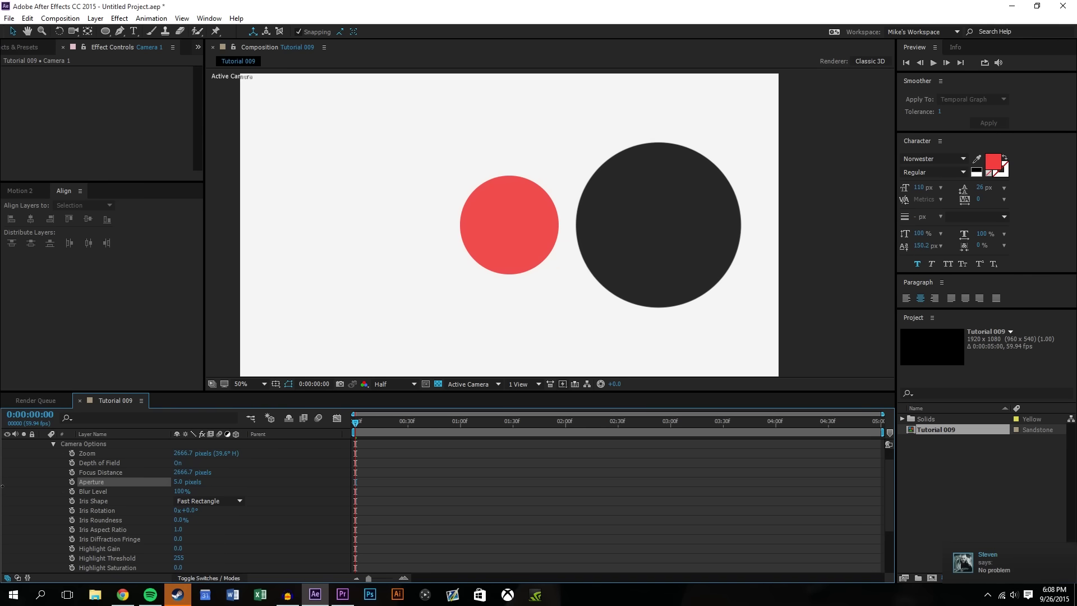
left_click_drag(1, 486, 870, 277)
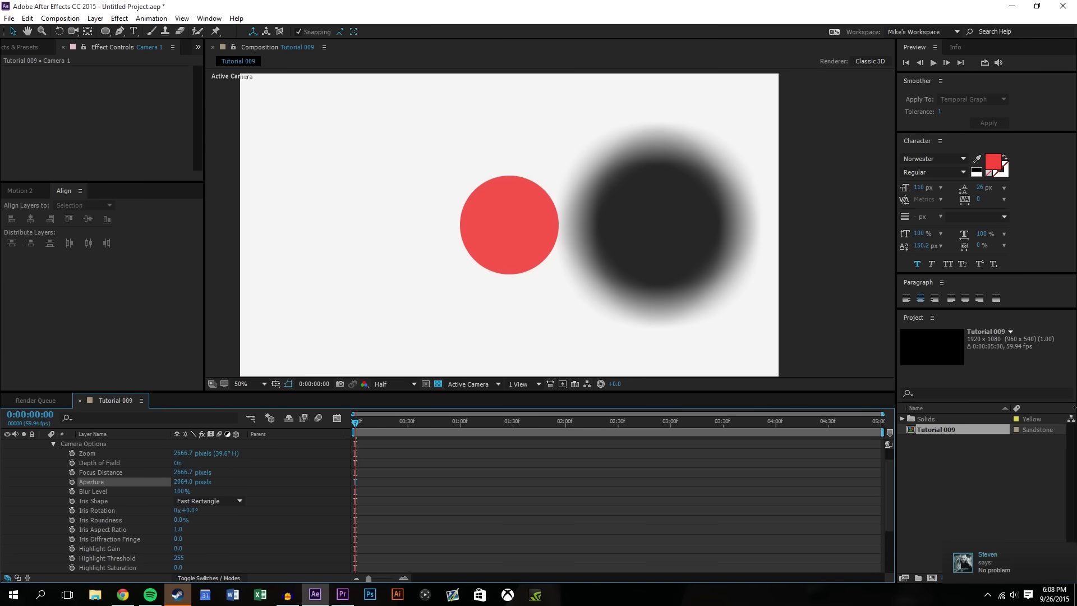
left_click(463, 529)
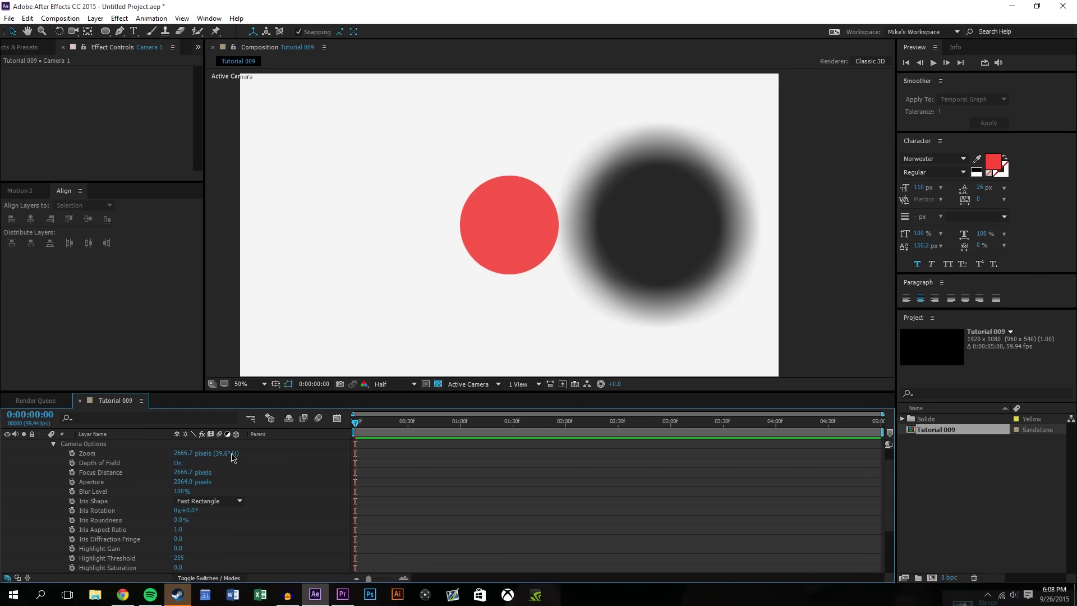
key("comma")
key("comma")
key("comma")
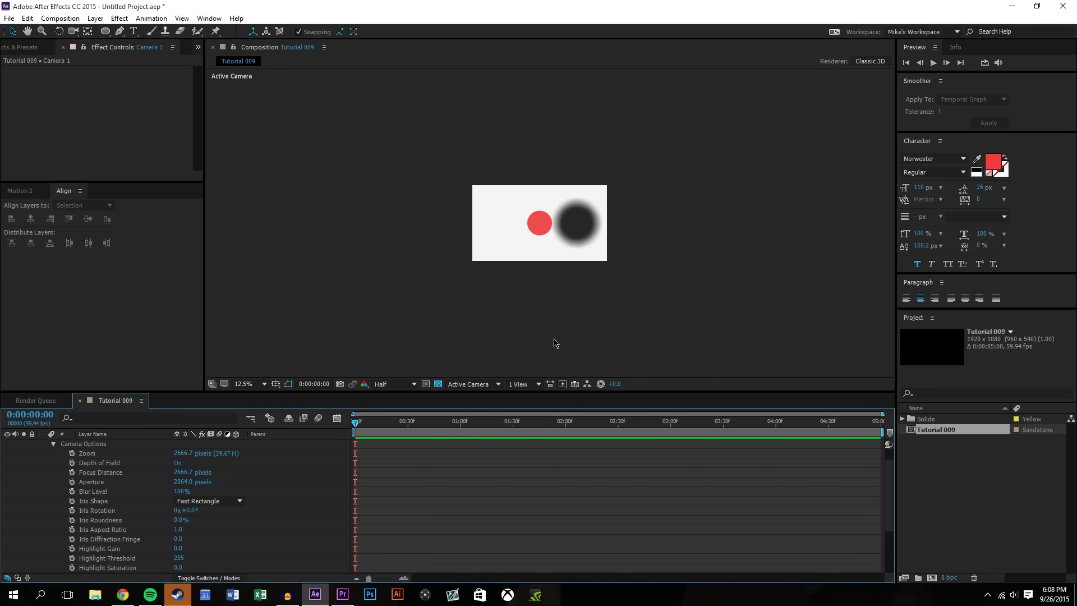
- View through Camera 1 in 2 Views - Horizontal with the left view set to Top
left_click(477, 384)
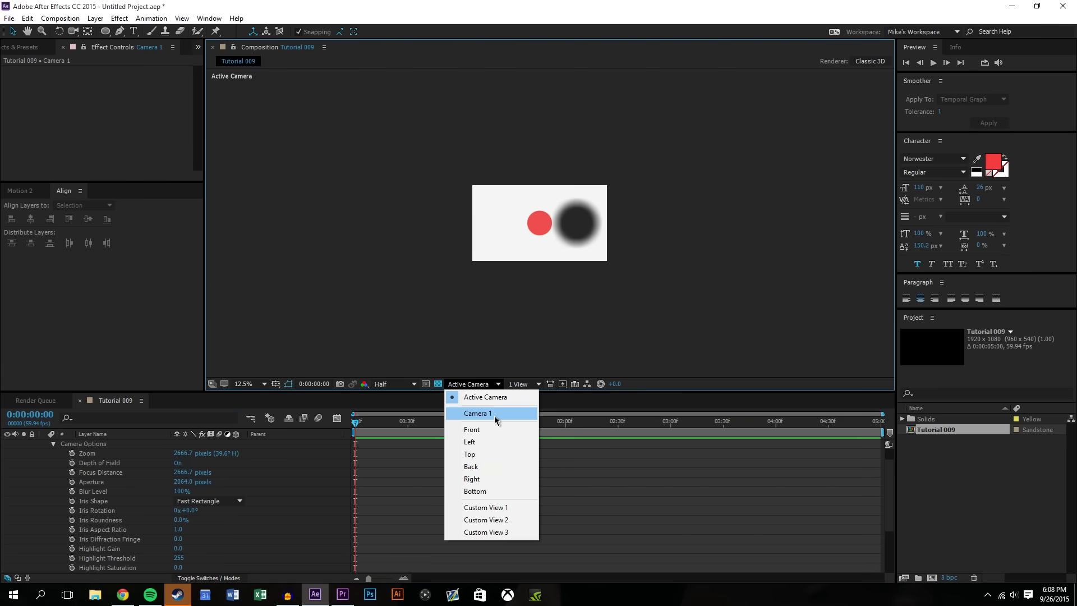
left_click(496, 418)
left_click(523, 384)
left_click(556, 410)
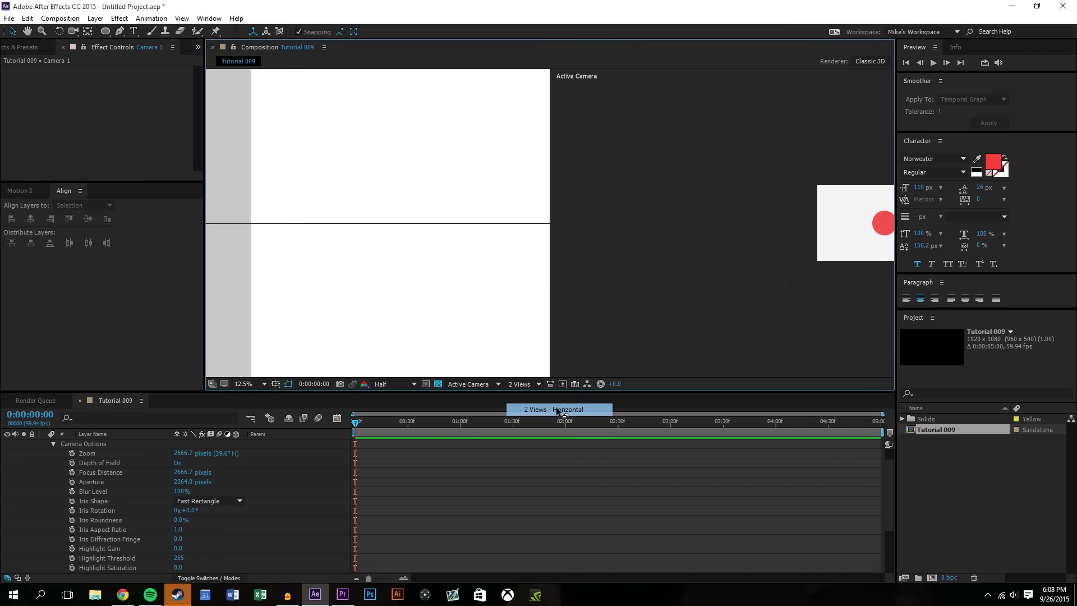
left_click(371, 312)
- Drag the camera forward along Z until the dark circle is sharp
left_click(378, 316)
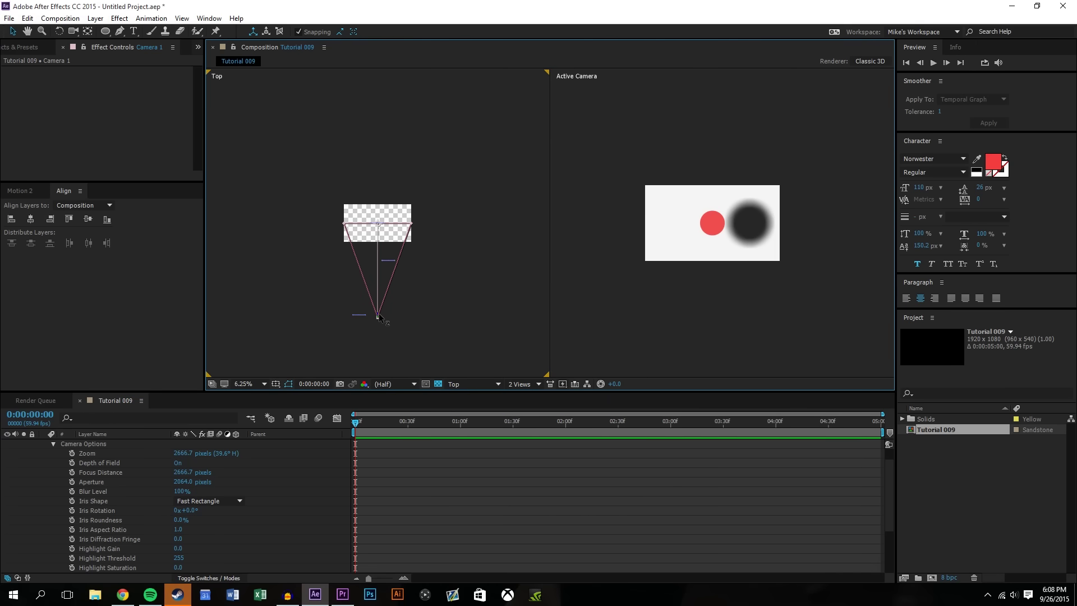
left_click_drag(379, 317, 378, 347)
scroll(825, 209, "up", 3)
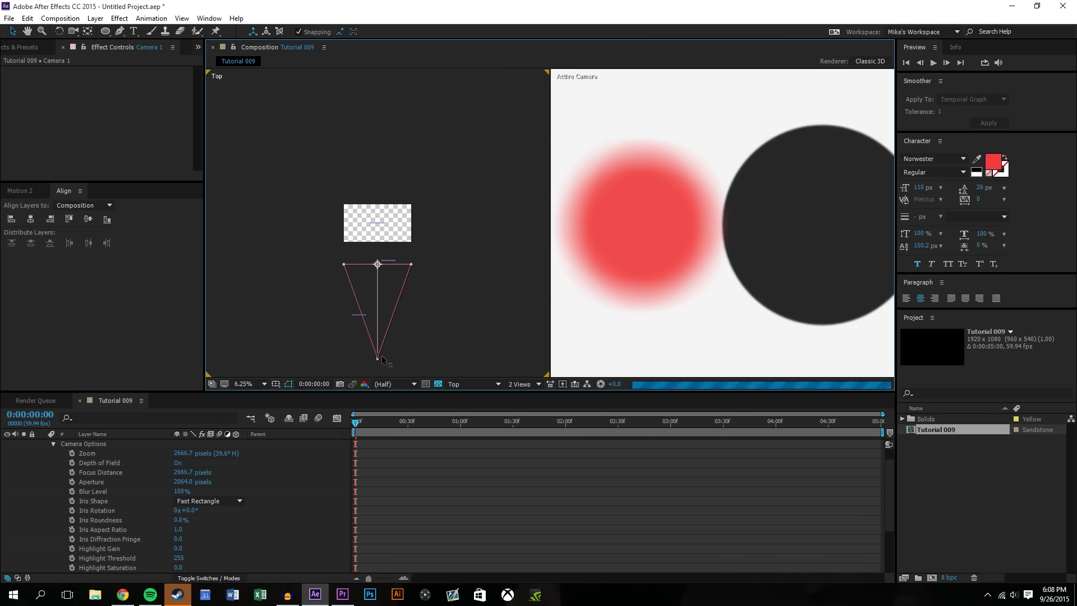
mouse_move(379, 346)
left_mouse_down()
mouse_move(380, 303)
mouse_move(378, 364)
mouse_move(379, 353)
left_mouse_up()
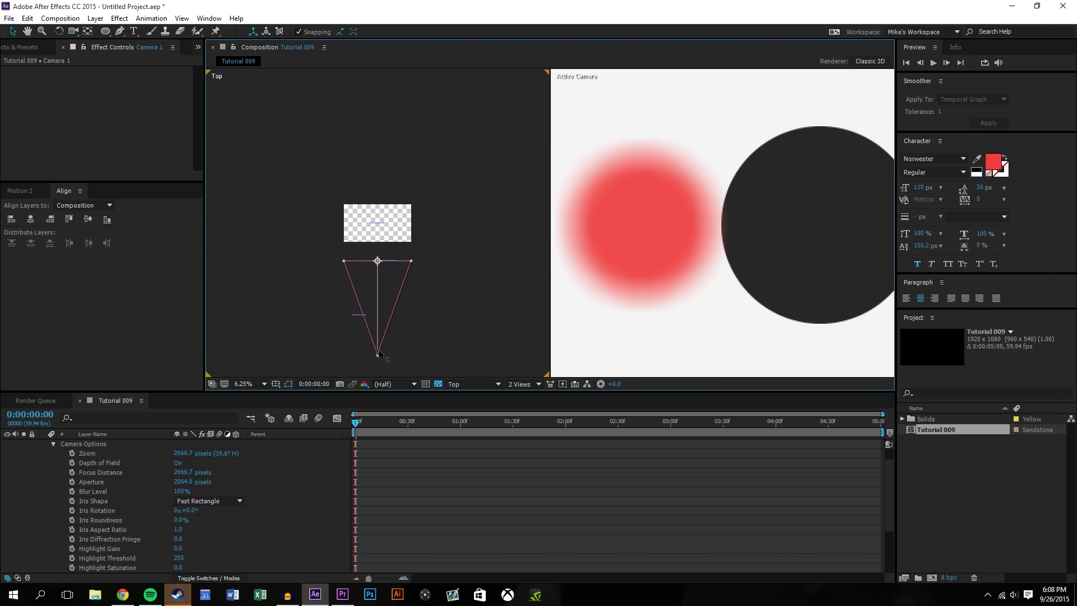
- Try a different focus distance, then restore it to 2666.7 pixels
key("slash")
key("h")
scroll(392, 274, "down", 5)
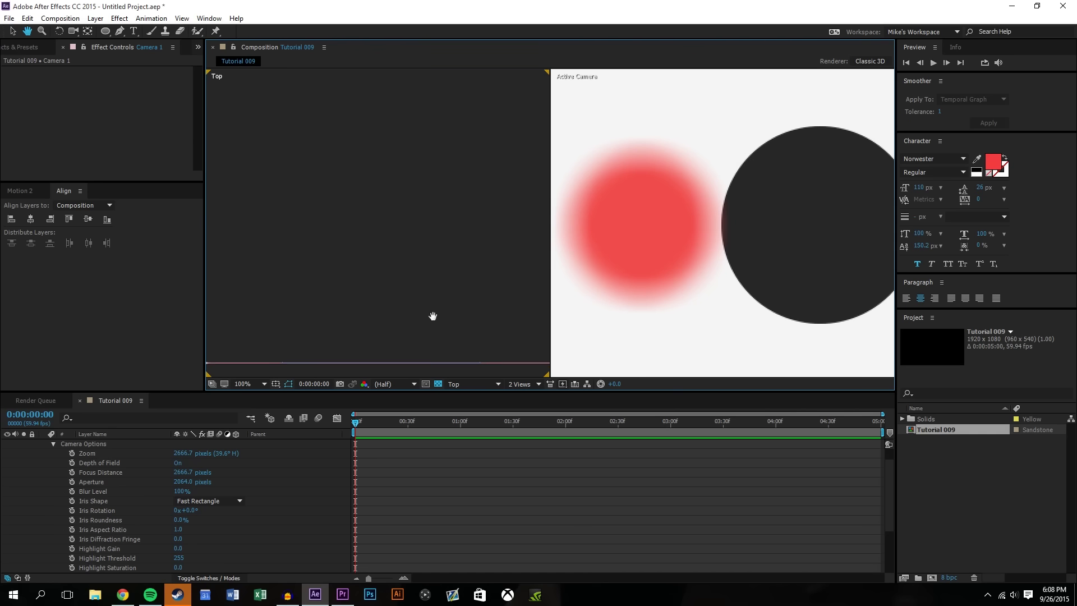
scroll(449, 281, "down", 3)
key("v")
key("comma")
key("comma")
key("comma")
key("comma")
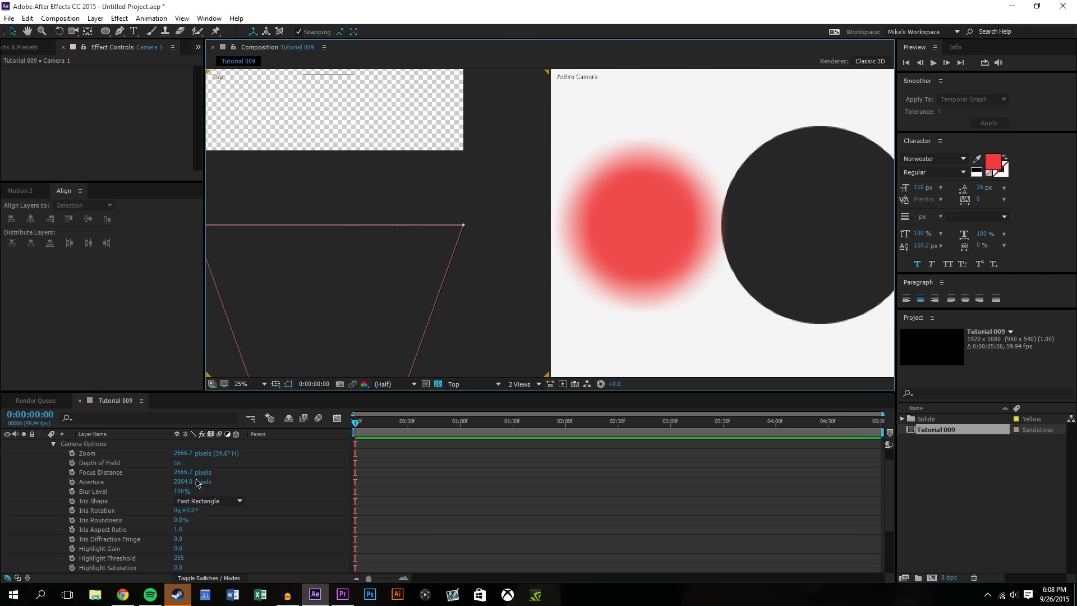
left_click_drag(185, 472, 141, 462)
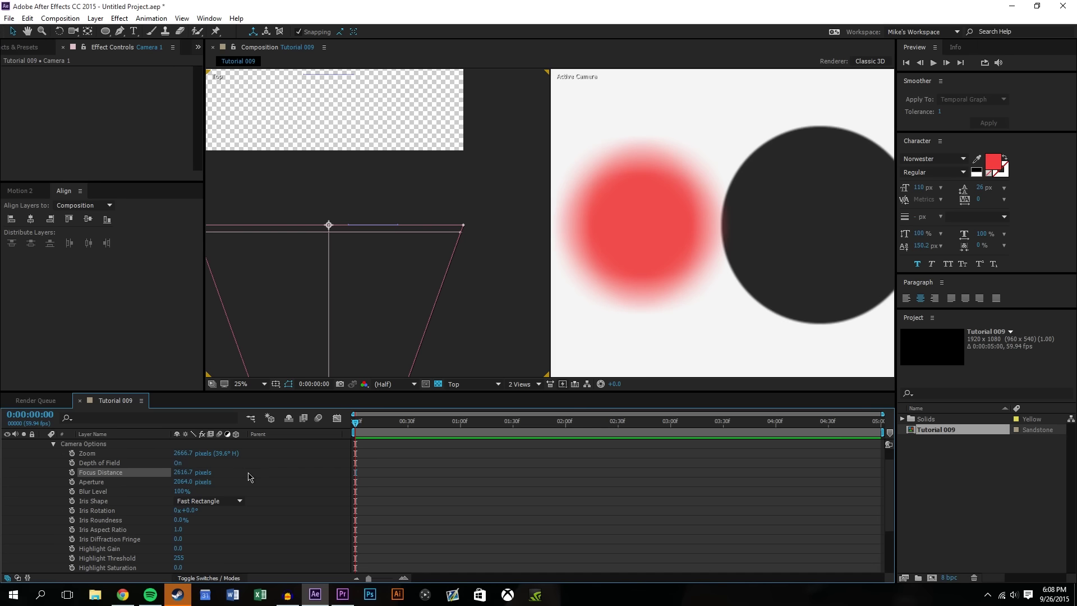
key("ctrl+z")
key("comma")
key("comma")
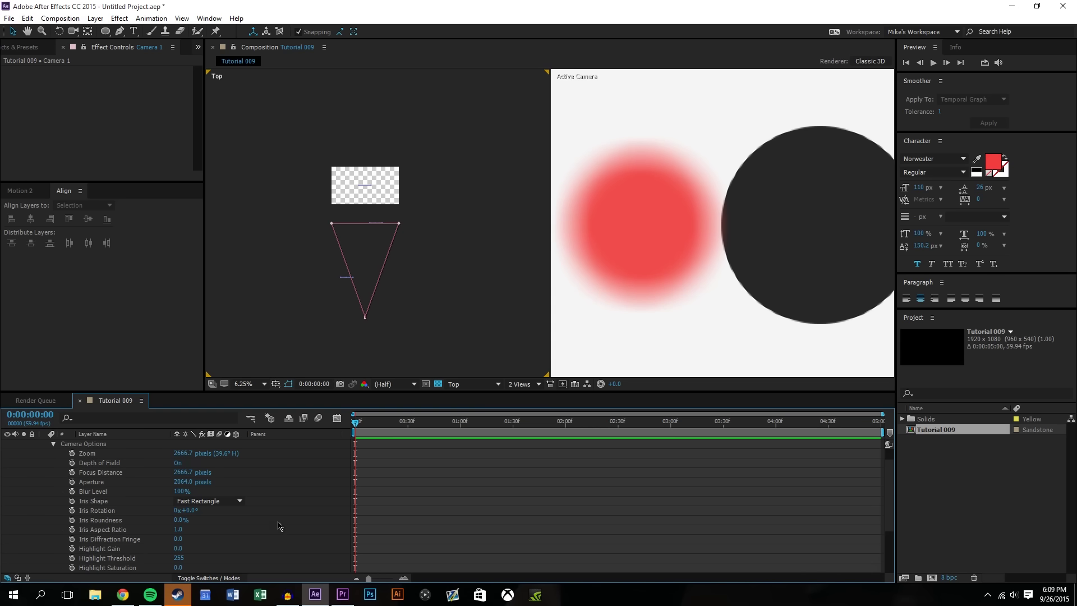
- Move the black circle further back in depth in the Top view
left_click(377, 223)
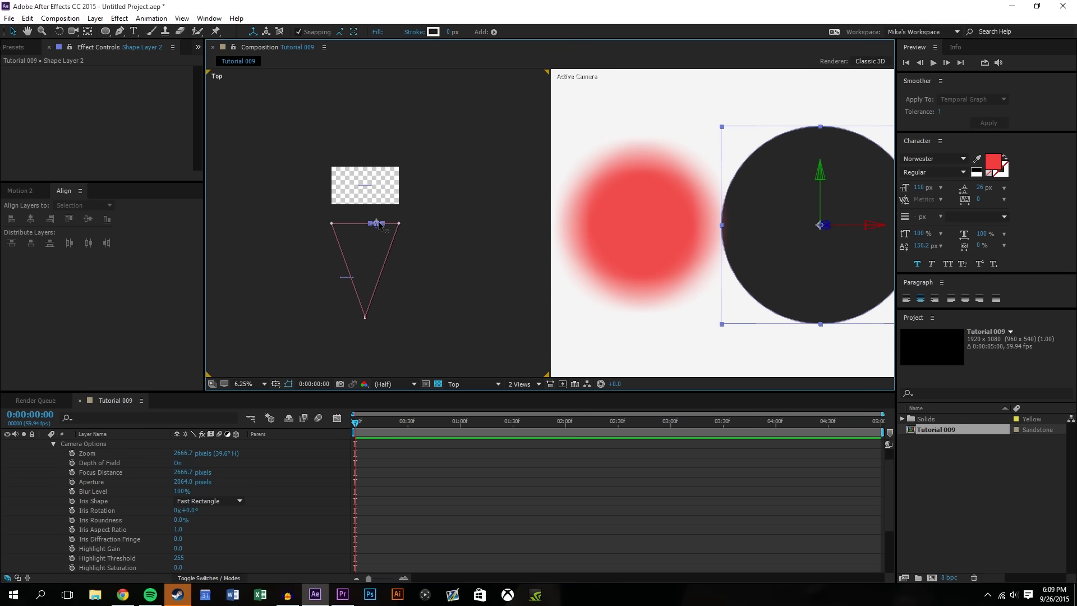
scroll(375, 223, "up", 1)
left_click_drag(376, 230, 372, 306)
scroll(391, 297, "down", 1)
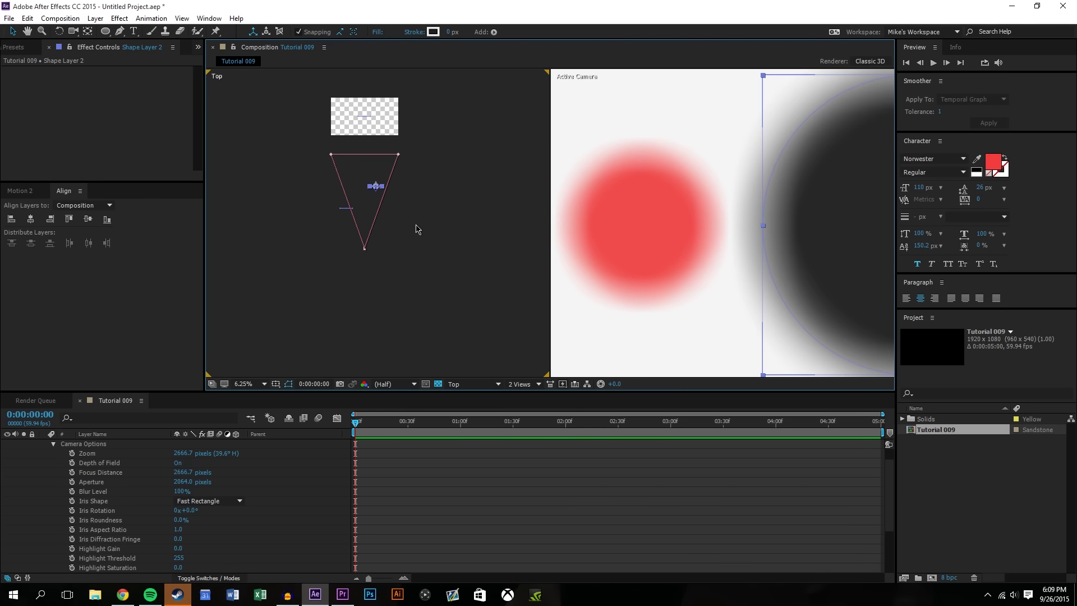
scroll(379, 223, "down", 1)
left_click_drag(379, 211, 379, 298)
left_click(412, 279)
- Push Shape Layer 3 further back in depth, then reselect and release Shape Layer 2
scroll(383, 227, "up", 2)
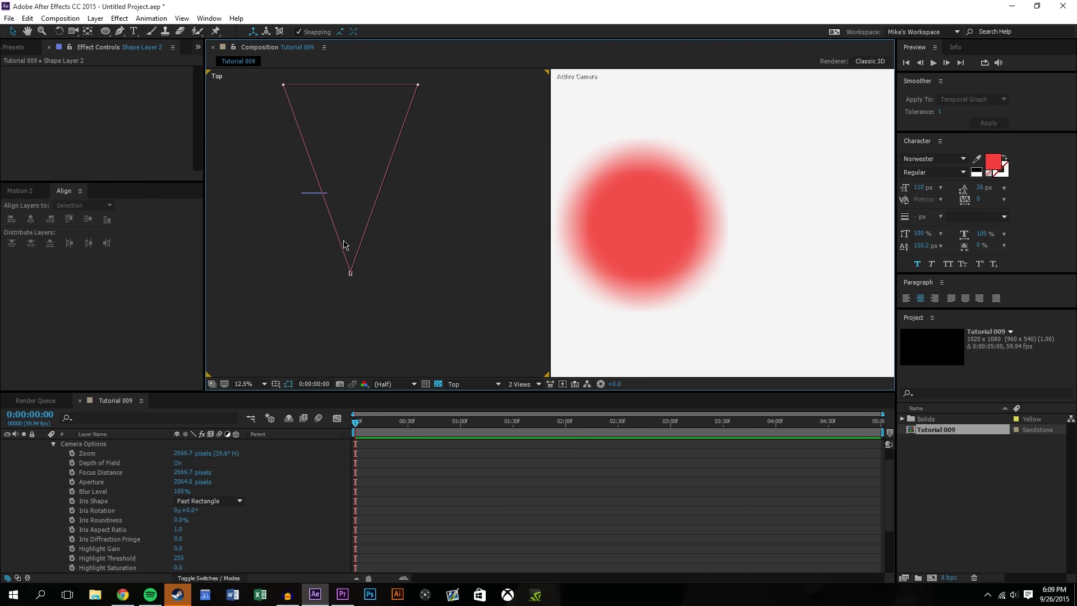
left_click(311, 195)
left_click_drag(314, 193, 314, 241)
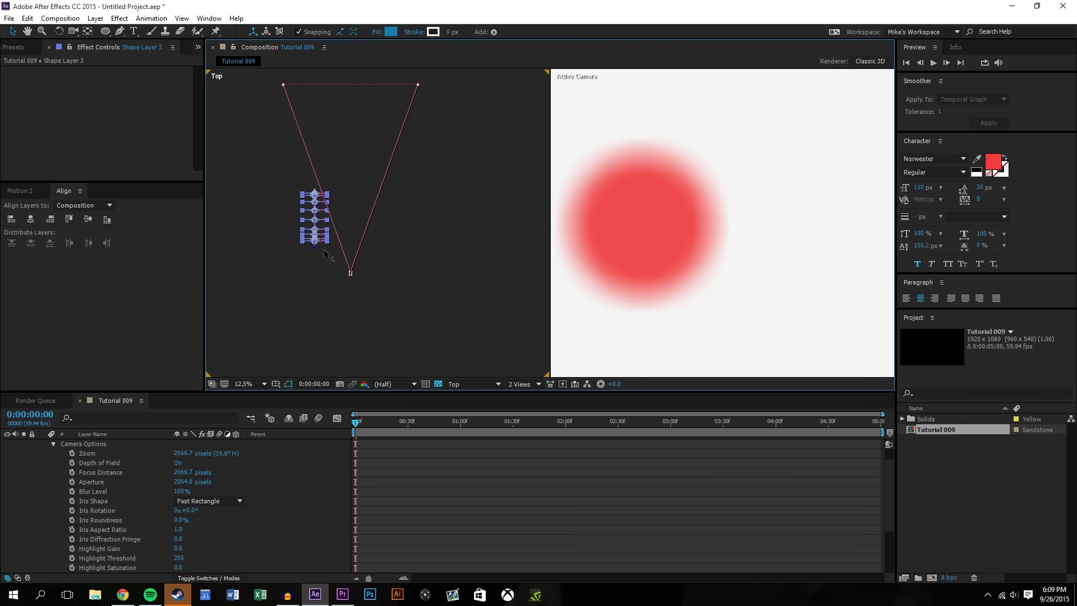
left_click(459, 513)
scroll(401, 211, "down", 2)
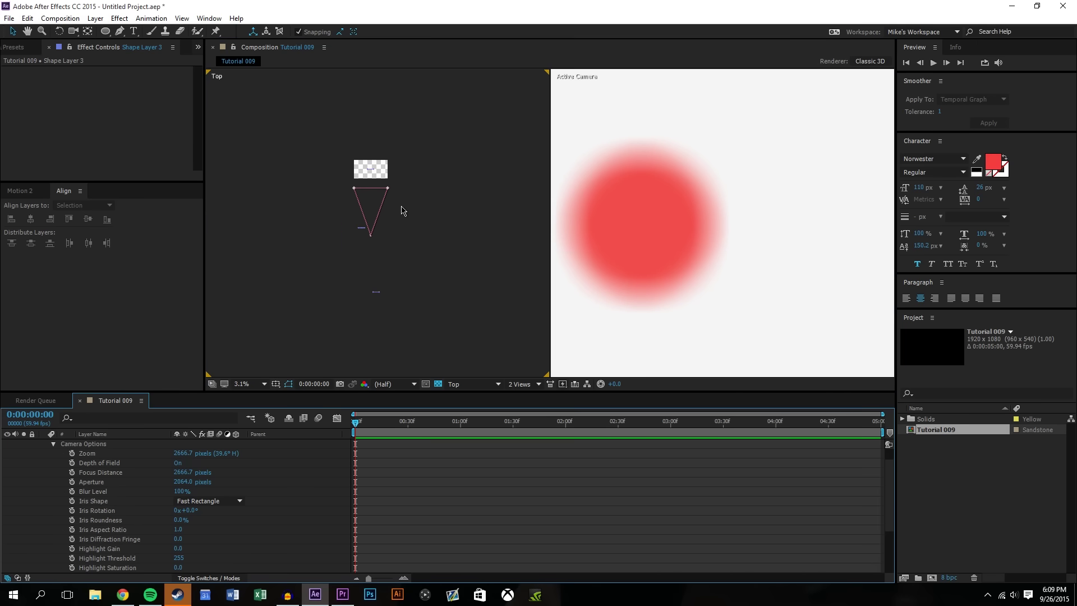
left_click(375, 293)
left_click(378, 304)
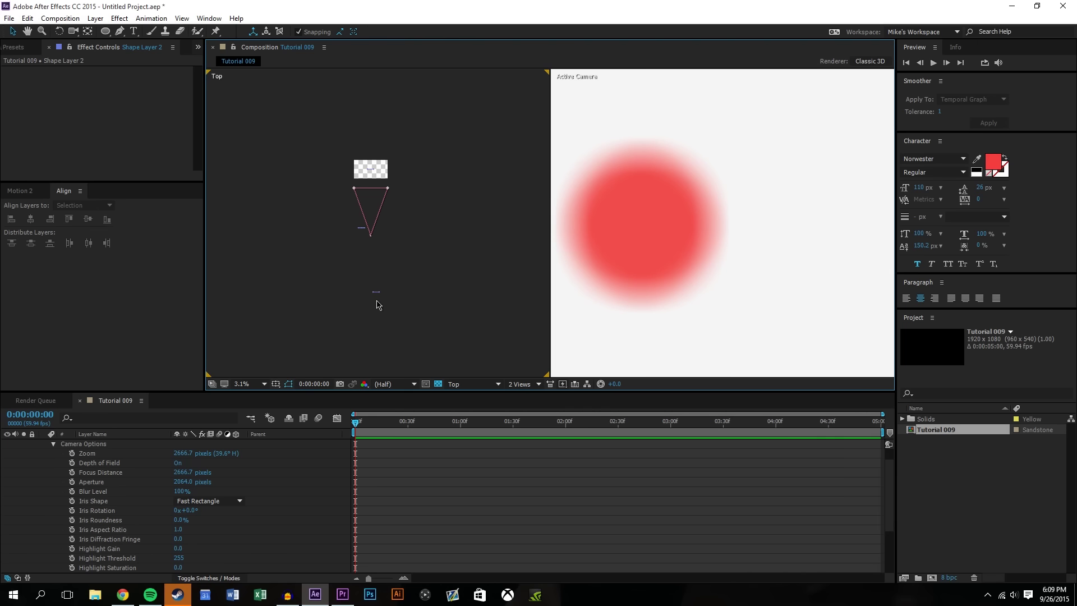
- Zoom the Top view to 6.25% and move the camera forward so the red circle is sharp
left_click(497, 510)
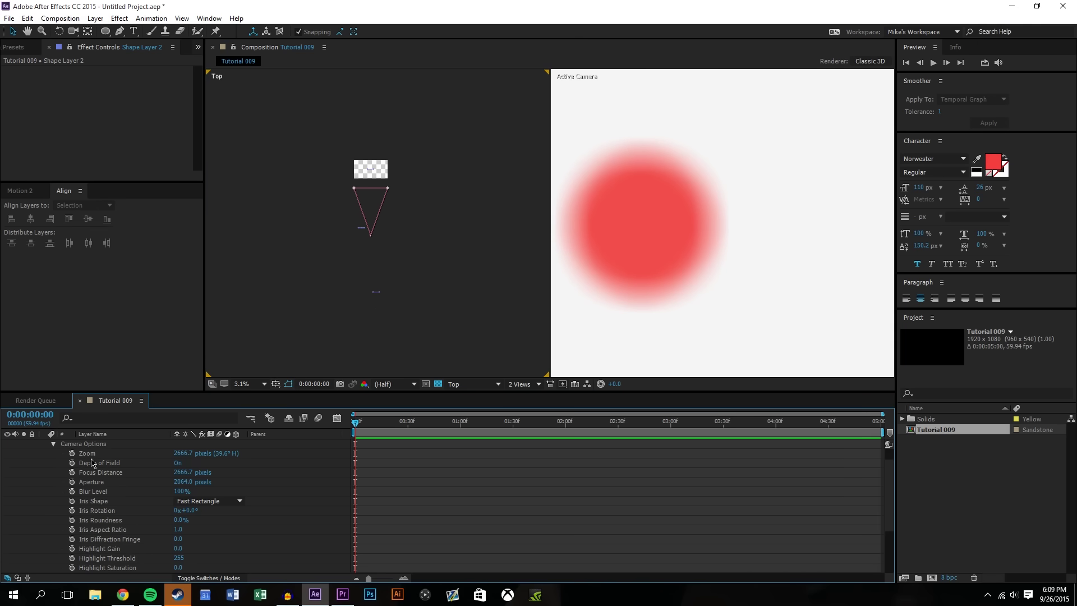
key("period")
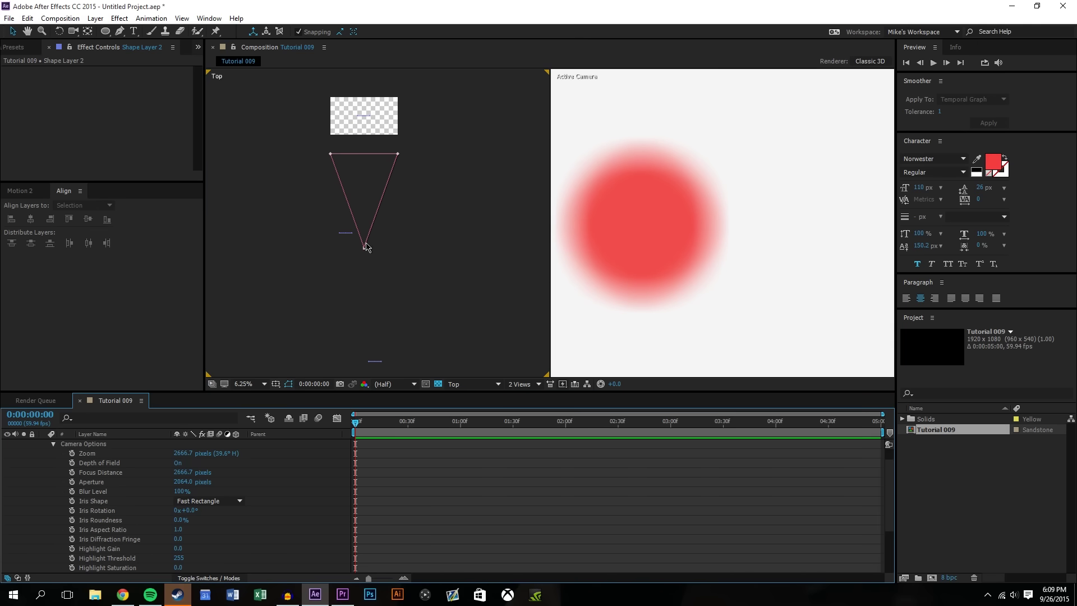
left_click(368, 241)
left_click_drag(363, 244, 374, 209)
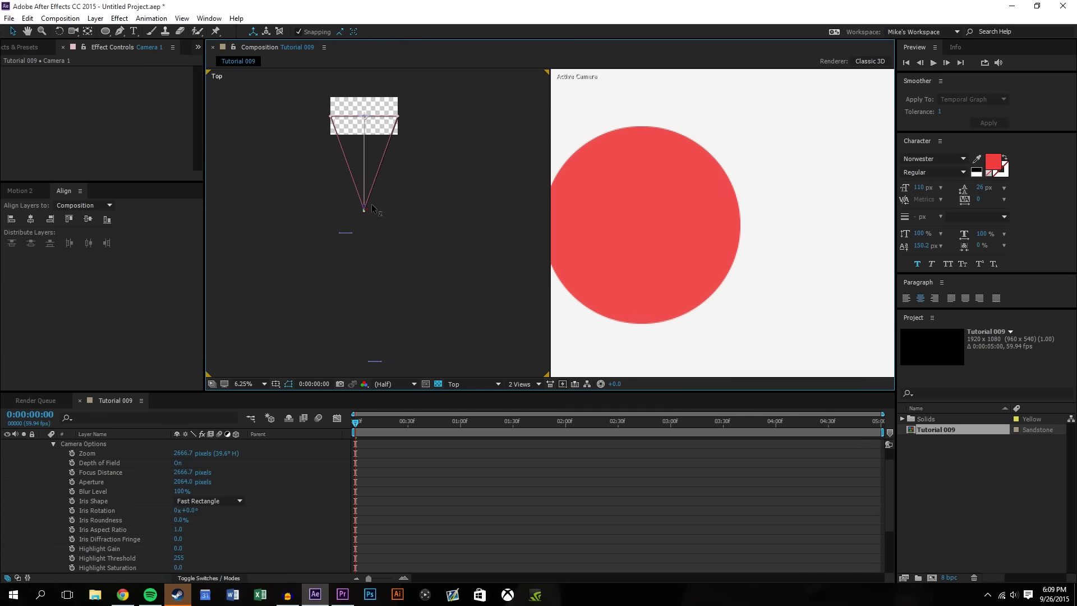
scroll(374, 169, "up", 2)
scroll(375, 161, "up", 4)
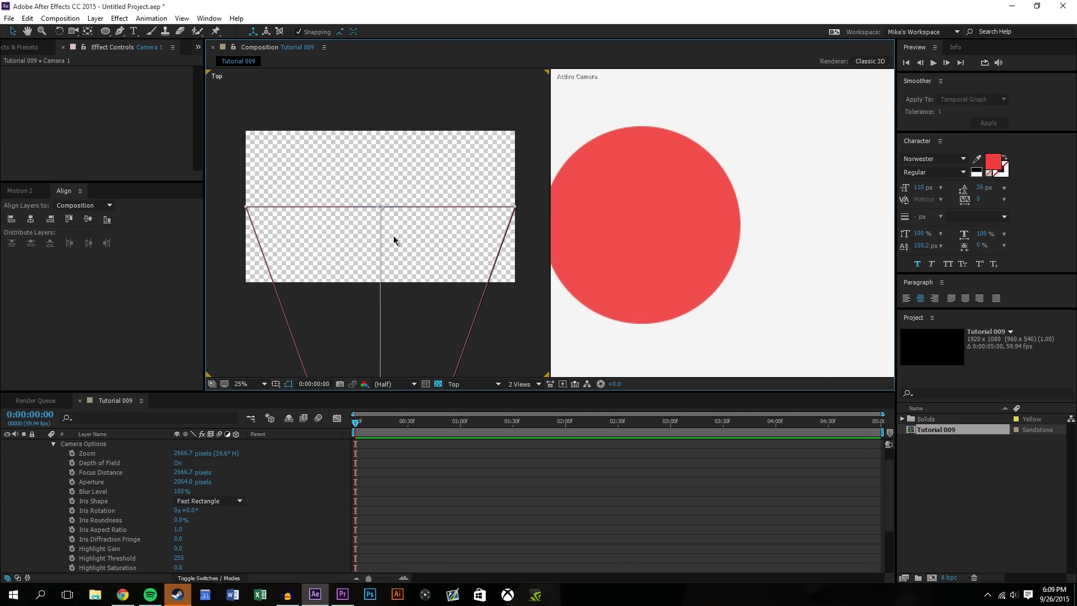
left_click(413, 147)
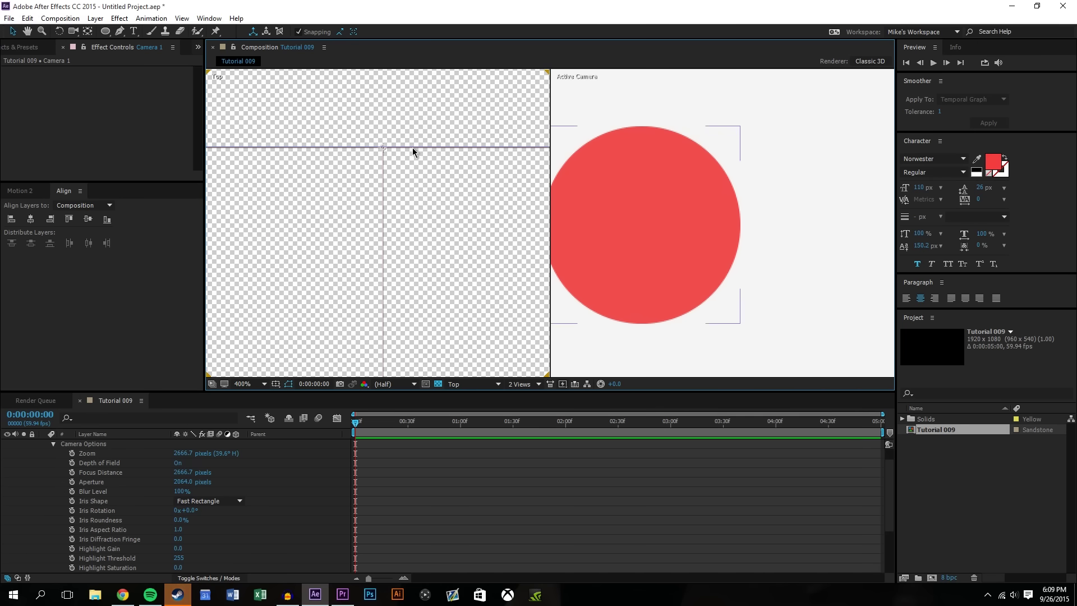
left_click(506, 361)
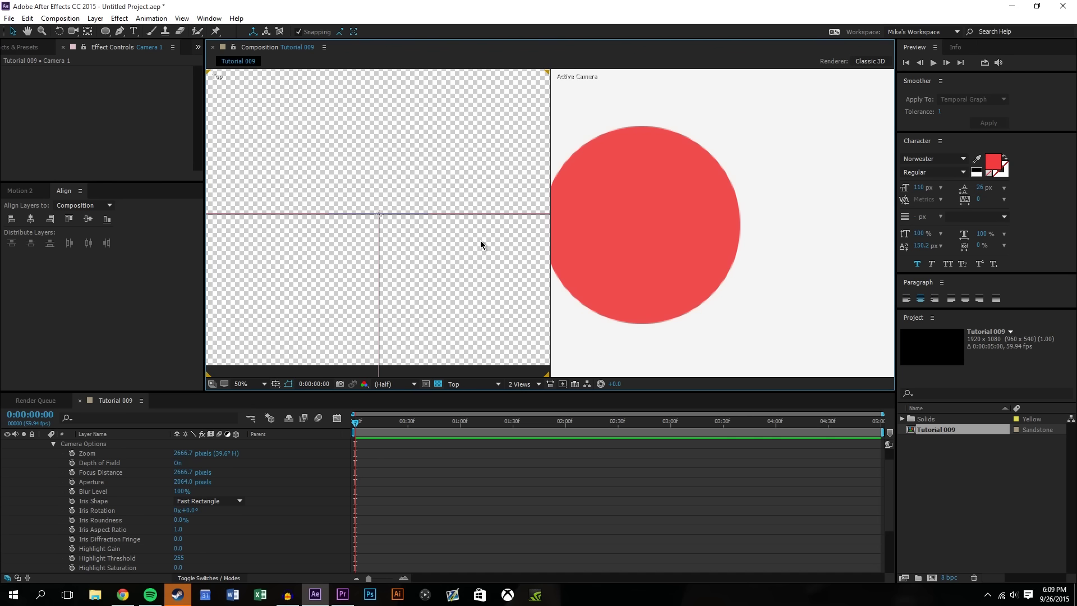
- Set the current time to 0:00:00:30 in the Timeline
scroll(483, 249, "down", 8)
scroll(652, 244, "down", 4)
left_click(426, 438)
left_click(408, 425)
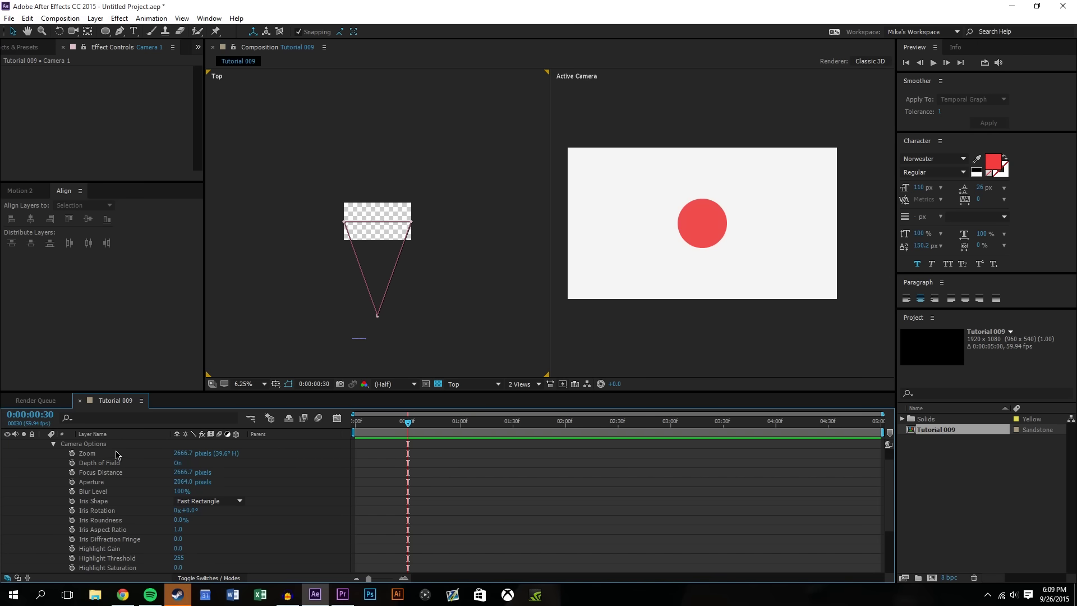
- Show Camera 1's Position and set its first keyframe at 0:00:00:30
scroll(117, 455, "up", 1)
left_click(90, 445)
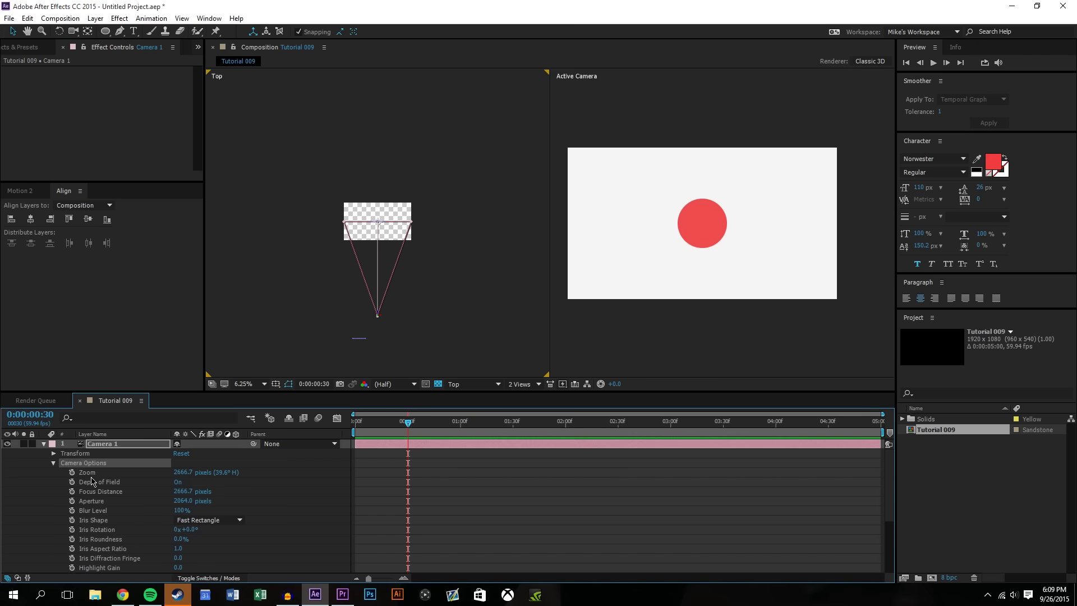
key("p")
left_click(71, 454)
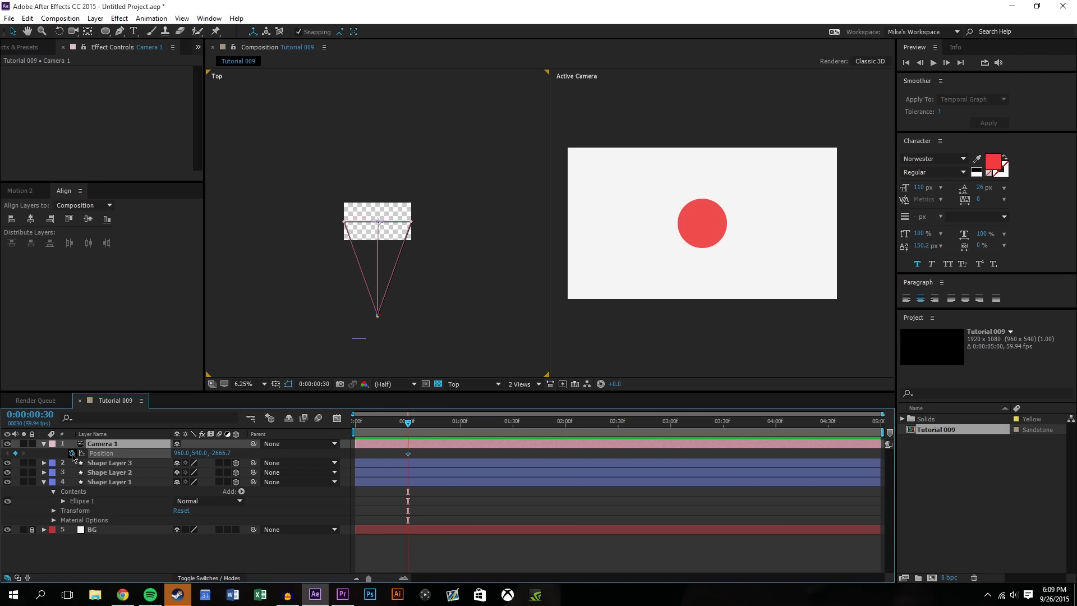
left_click_drag(417, 430, 461, 447)
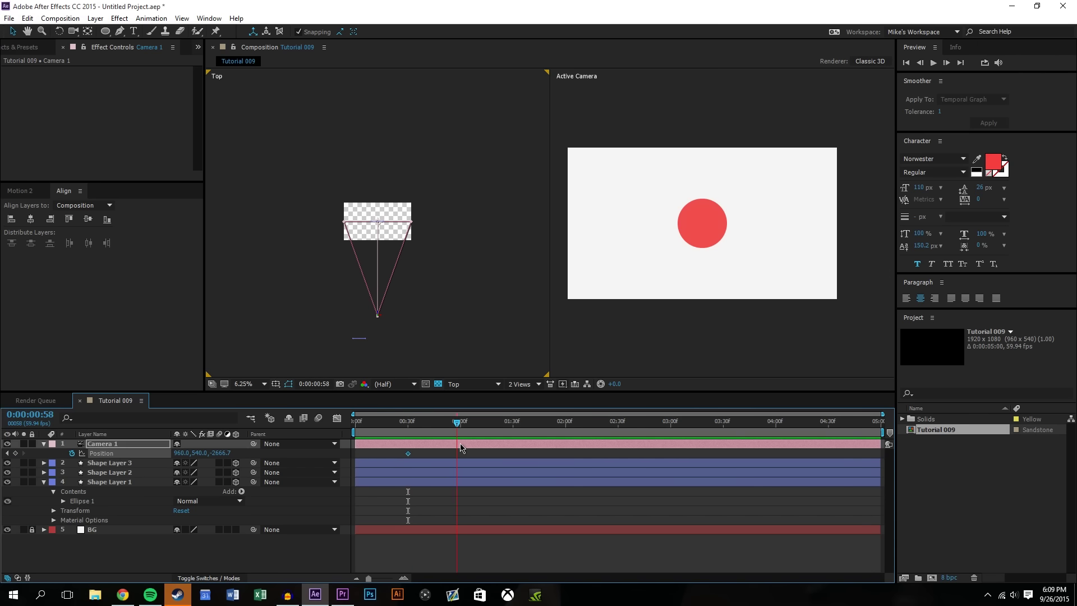
- At one second, push the camera back to Z about -6010 so the blue circle is sharp
left_click_drag(377, 314, 394, 430)
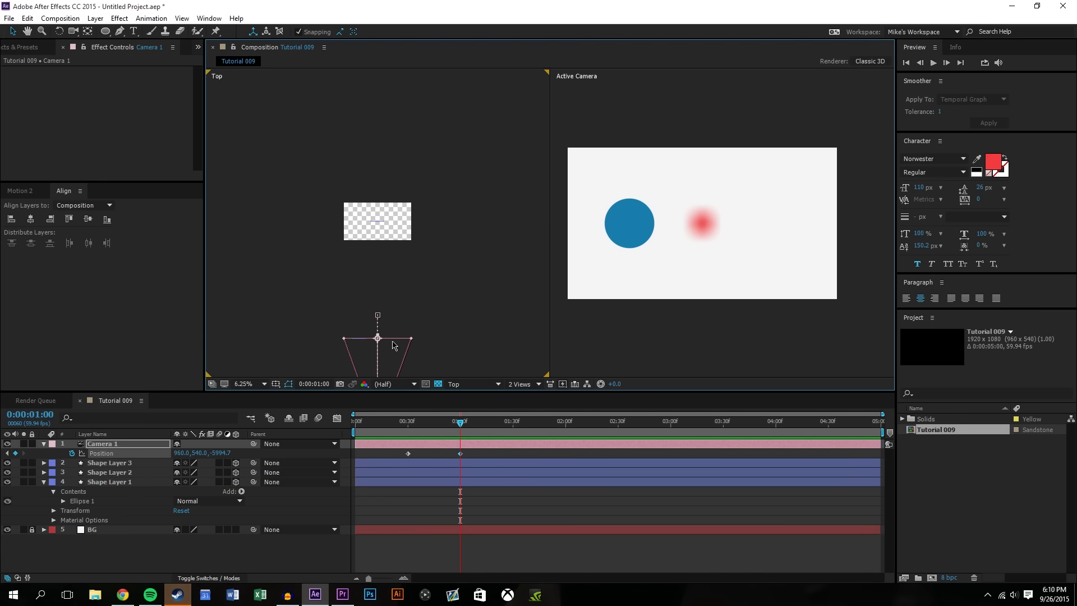
scroll(449, 228, "up", 4)
left_click_drag(364, 374, 362, 260)
key("v")
scroll(478, 240, "up", 4)
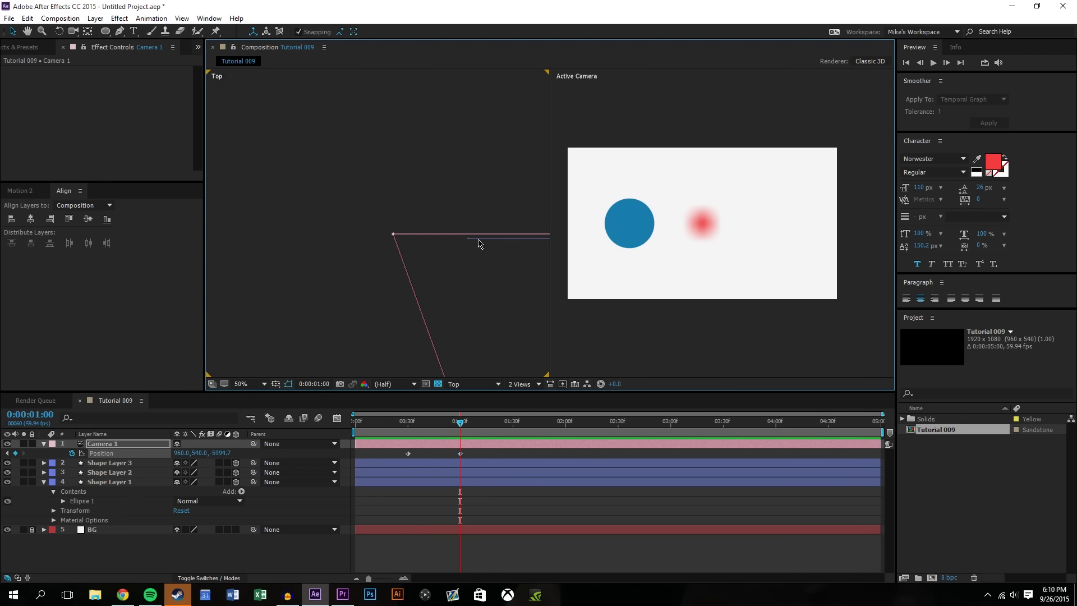
left_click(369, 183)
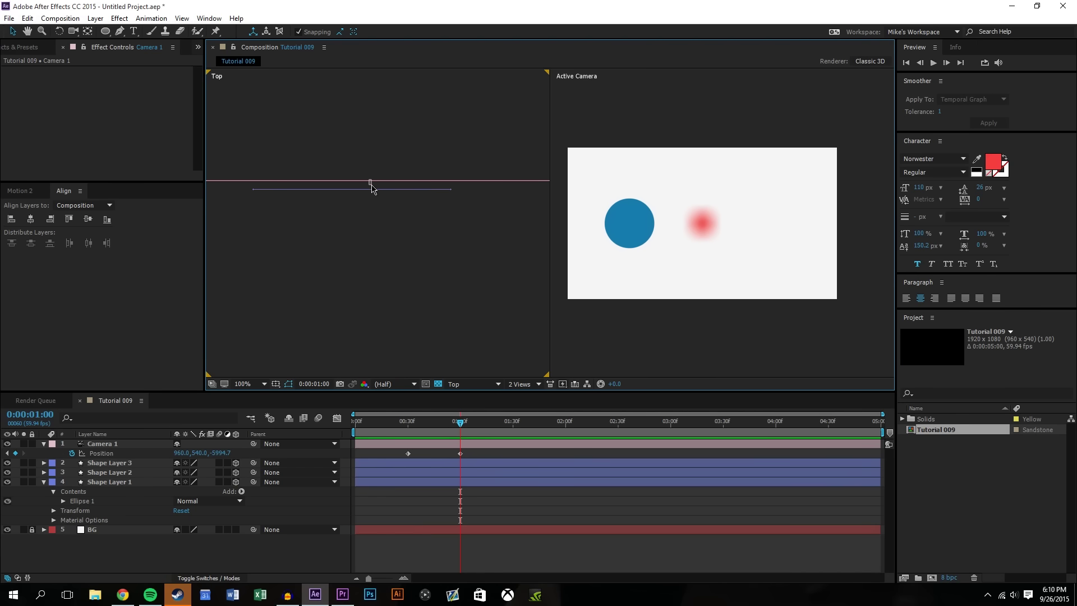
left_click(93, 434)
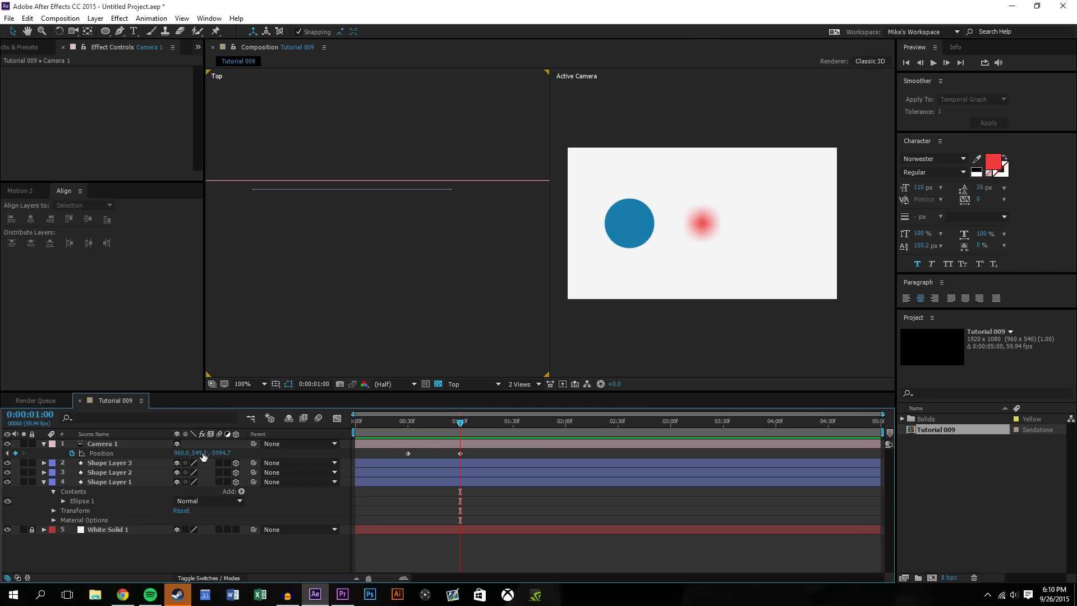
left_click(100, 443)
mouse_move(216, 453)
left_mouse_down()
mouse_move(185, 453)
mouse_move(223, 454)
left_mouse_up()
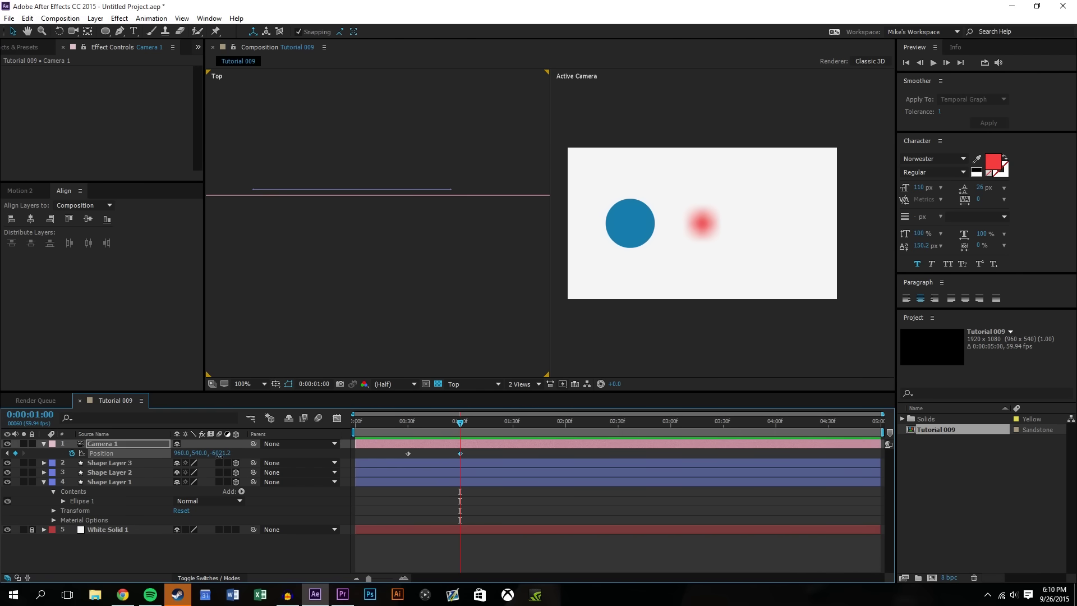
left_click_drag(219, 454, 270, 449)
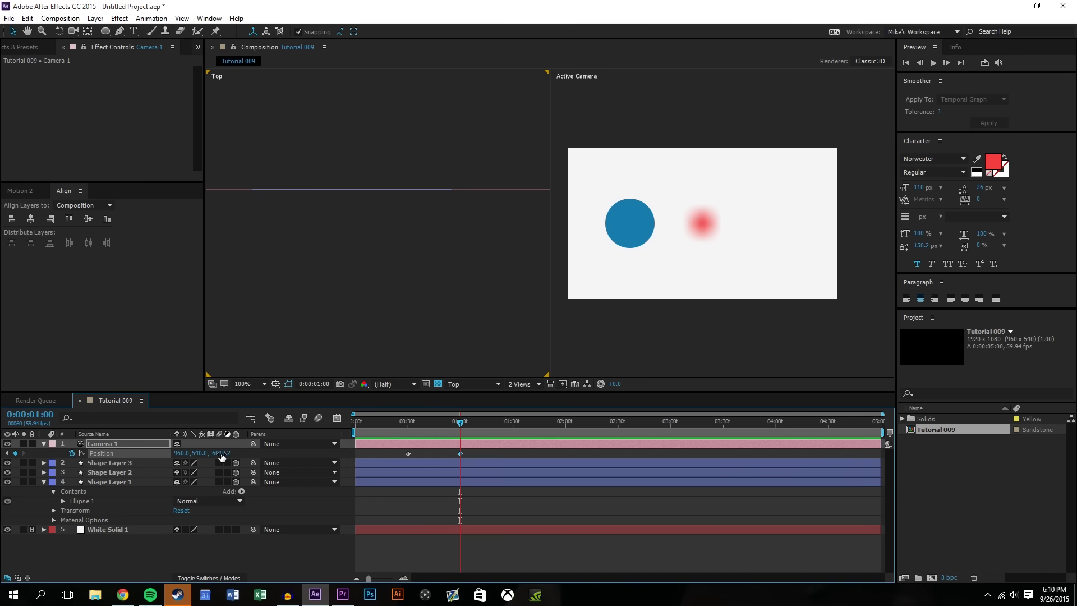
left_click_drag(222, 453, 221, 463)
- Preview the camera move in the Active Camera view, deleting and restoring the one-second keyframe
left_click(702, 317)
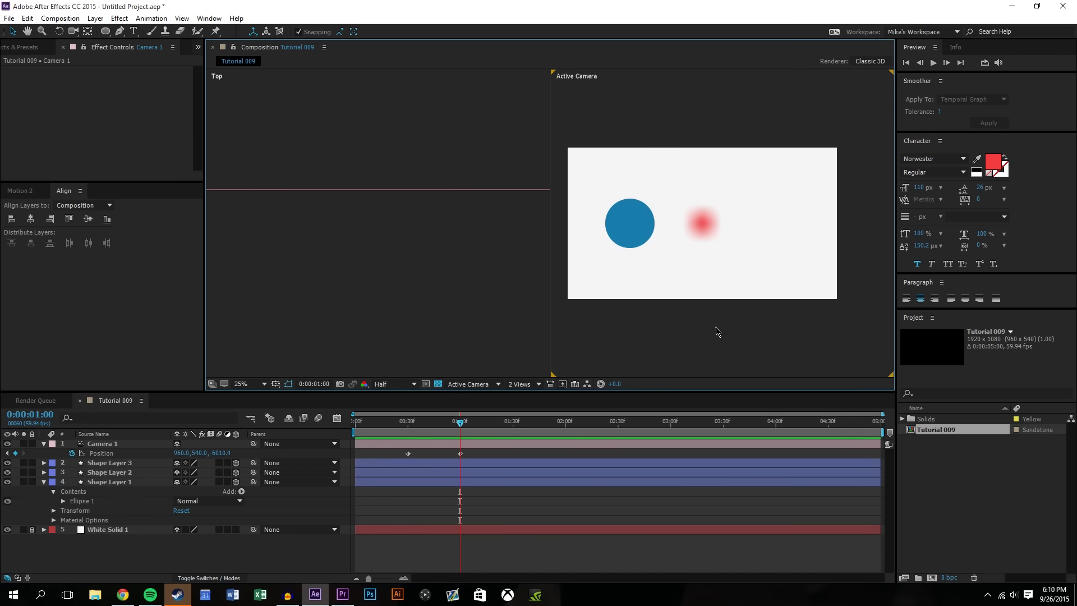
left_click_drag(464, 425, 354, 418)
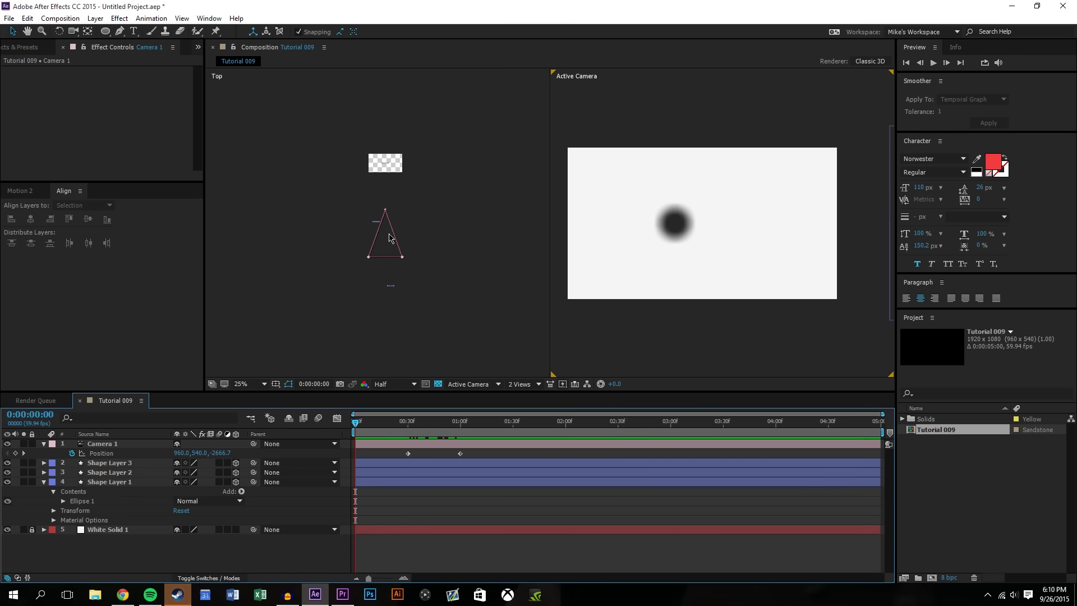
scroll(420, 255, "up", 3)
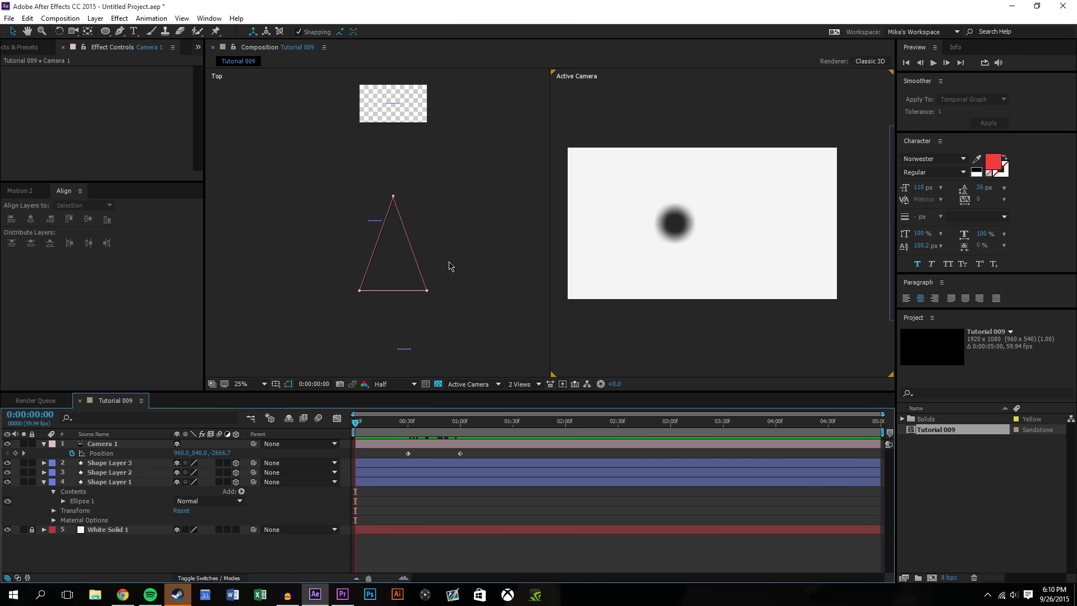
left_click_drag(375, 427, 514, 456)
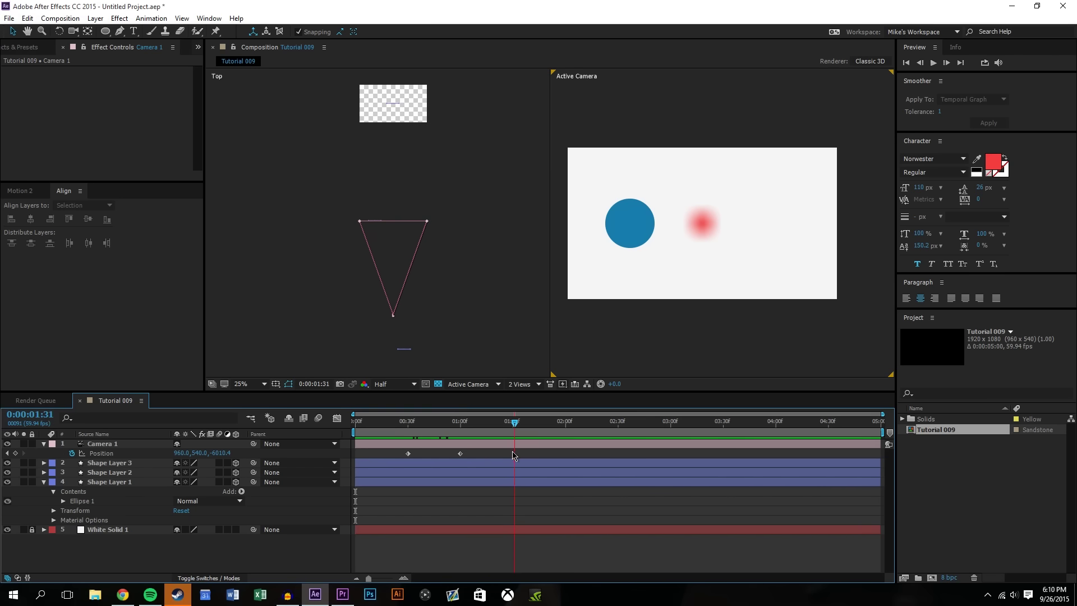
left_click(460, 453)
key("Delete")
key("ctrl+z")
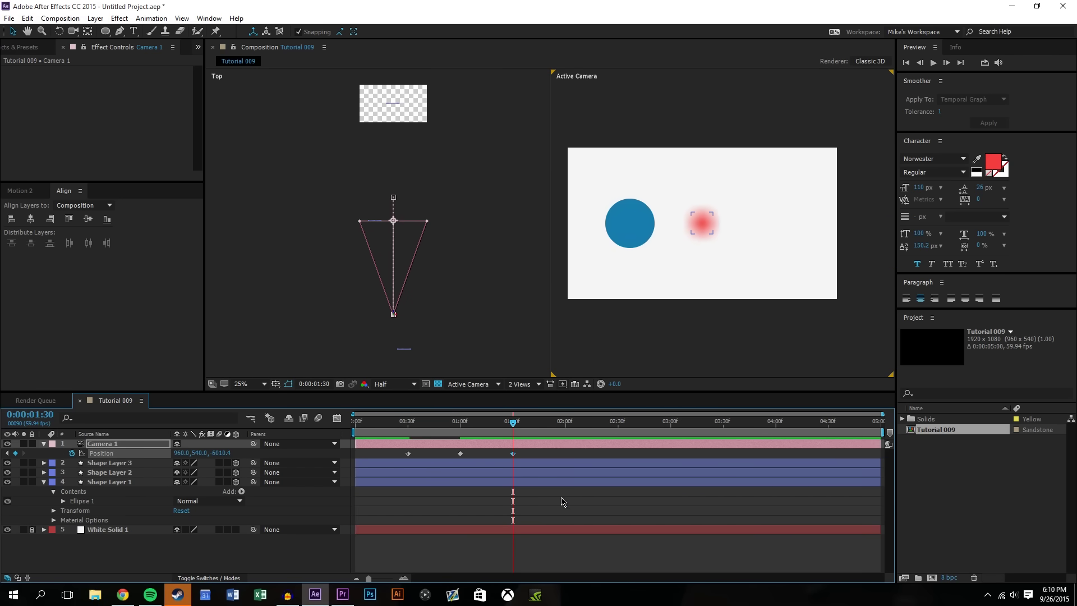
left_click(511, 427)
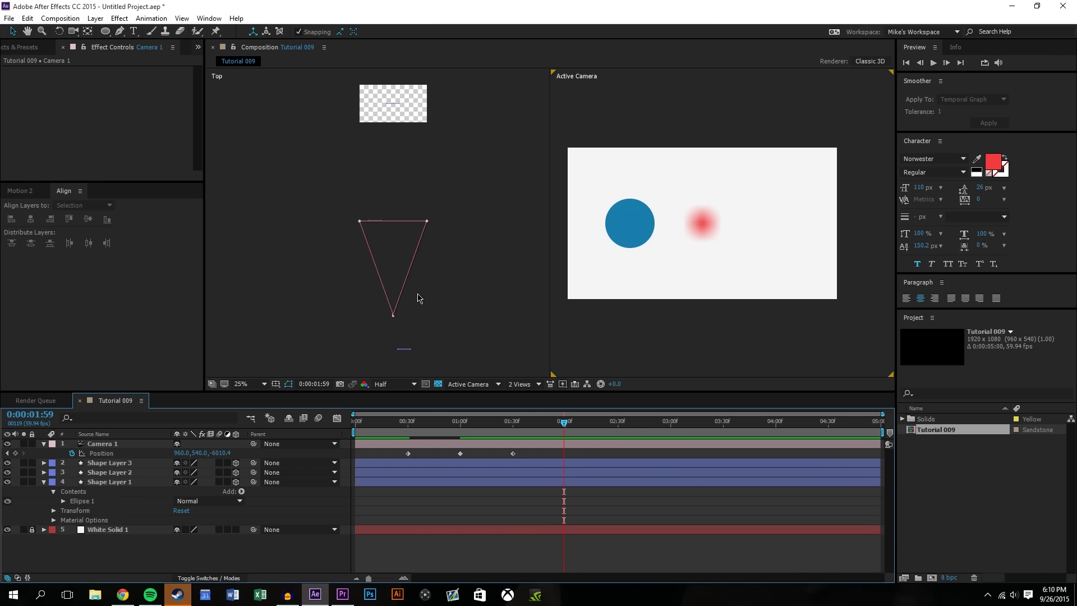
- Add a Camera 1 Position keyframe and push Z back to -9675.4 near 0:00:01:59
left_click(404, 297)
left_click(101, 443)
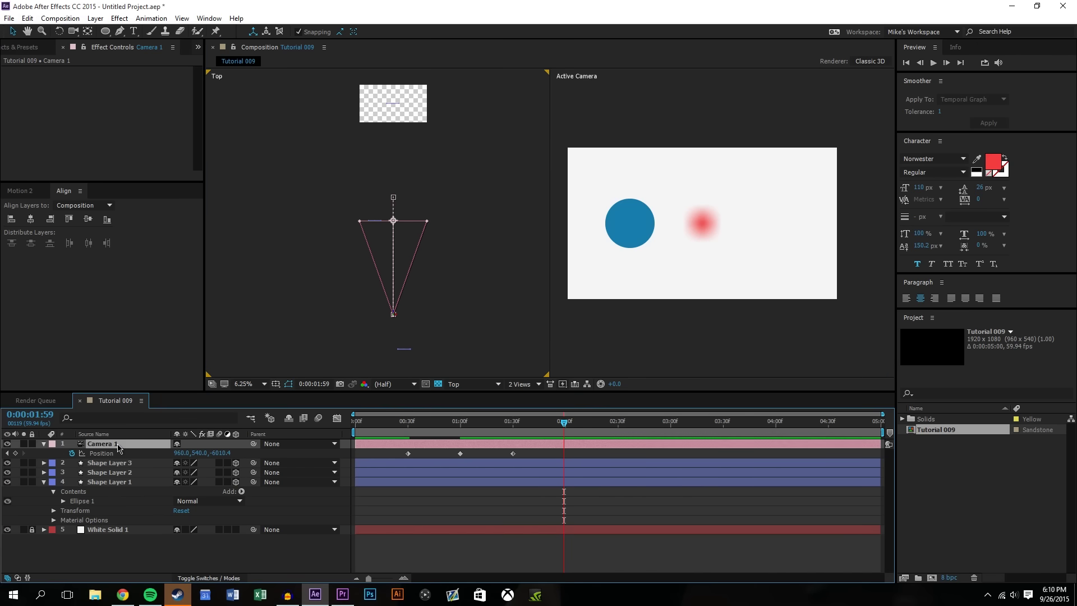
key("alt+shift+p")
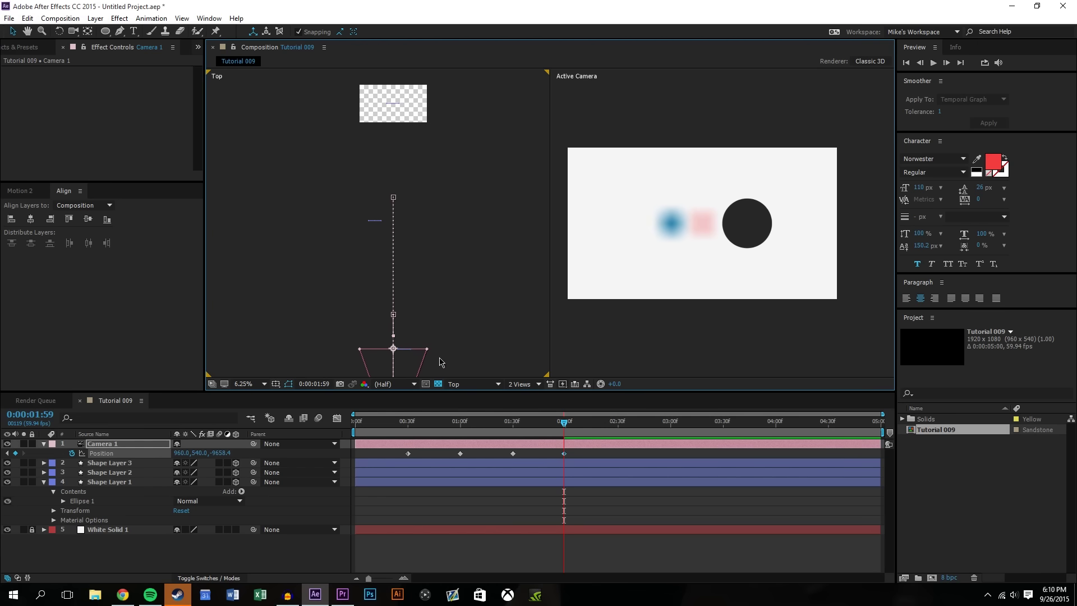
scroll(457, 217, "up", 4)
scroll(382, 204, "up", 2)
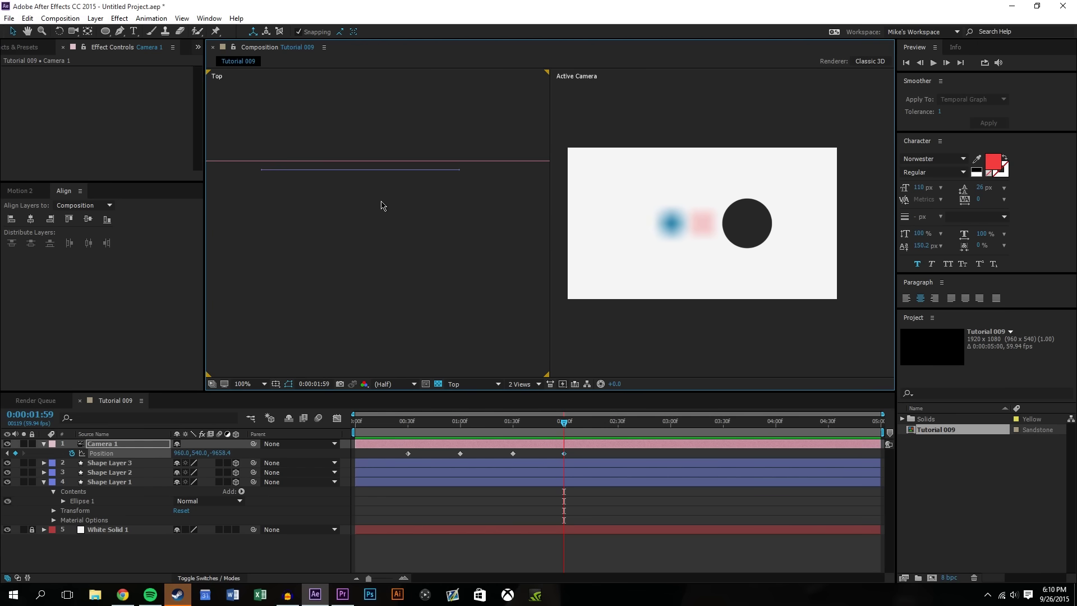
left_click_drag(222, 452, 154, 476)
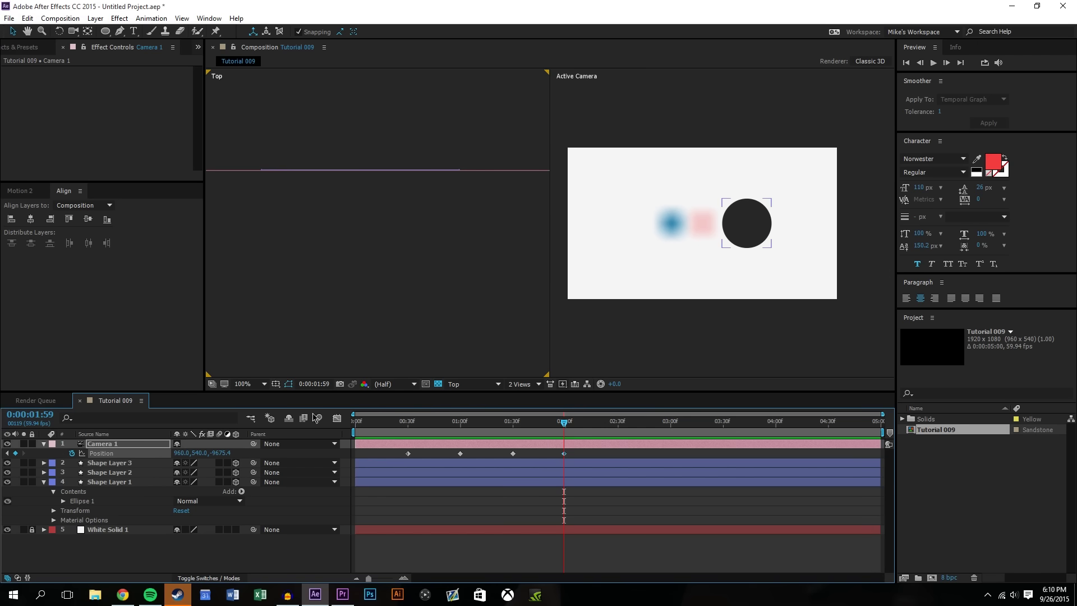
scroll(431, 281, "down", 2)
left_click(609, 521)
left_click_drag(565, 422, 403, 425)
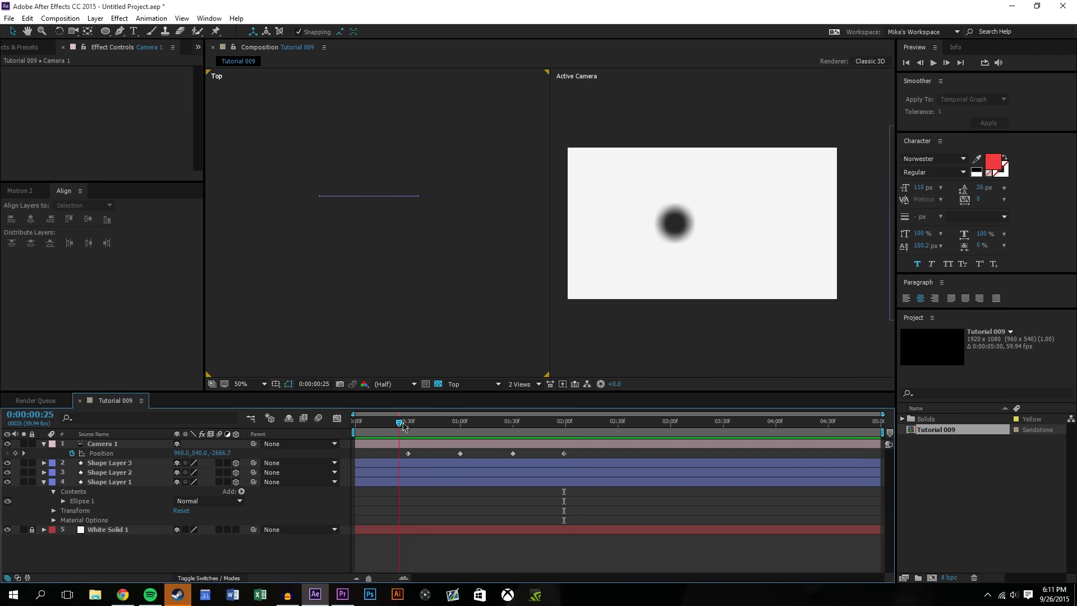
- Replace the first camera keyframe by pasting the far keyframe at 0:00:00:30
left_click(409, 452)
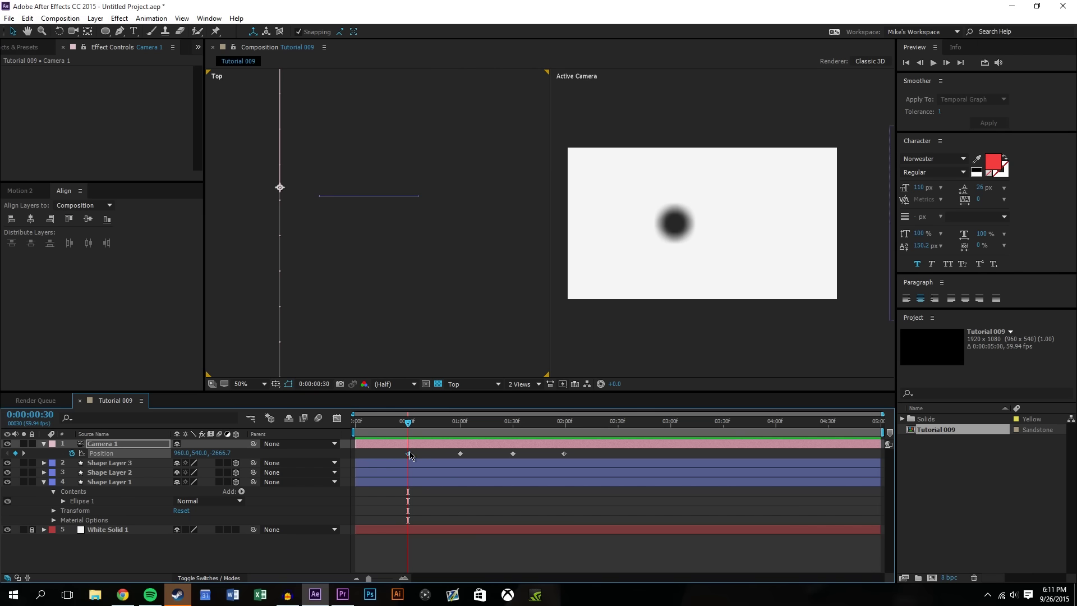
key("Delete")
scroll(413, 273, "down", 4)
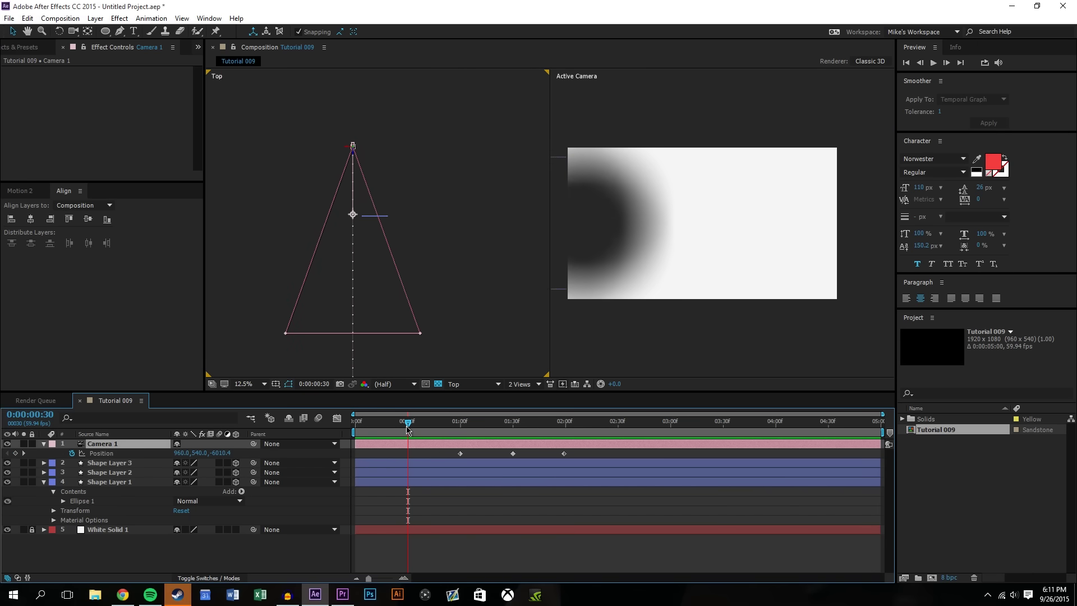
left_click_drag(408, 429, 565, 437)
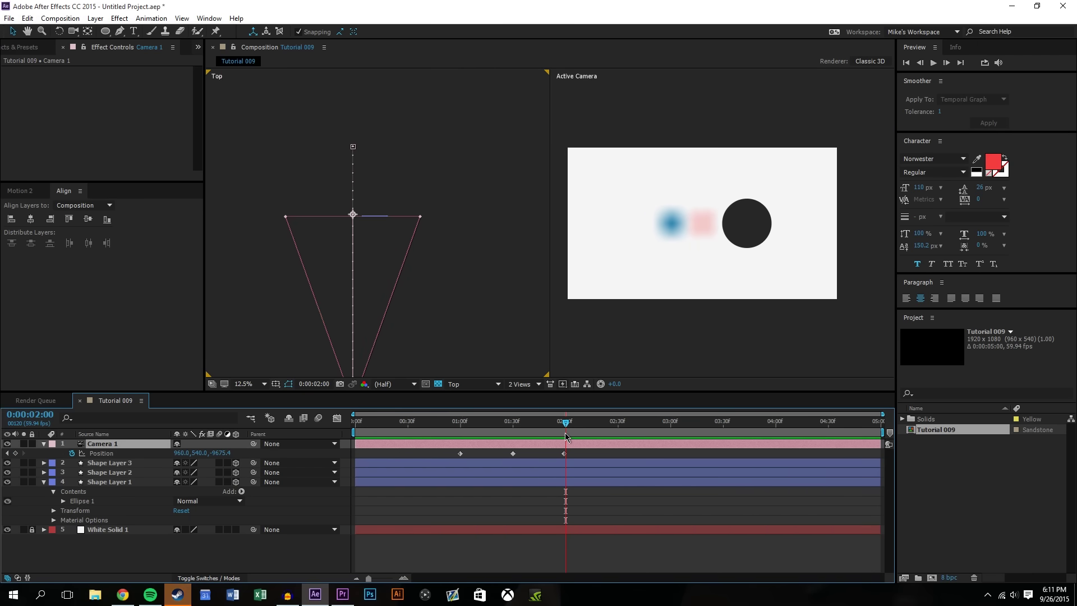
left_click(564, 454)
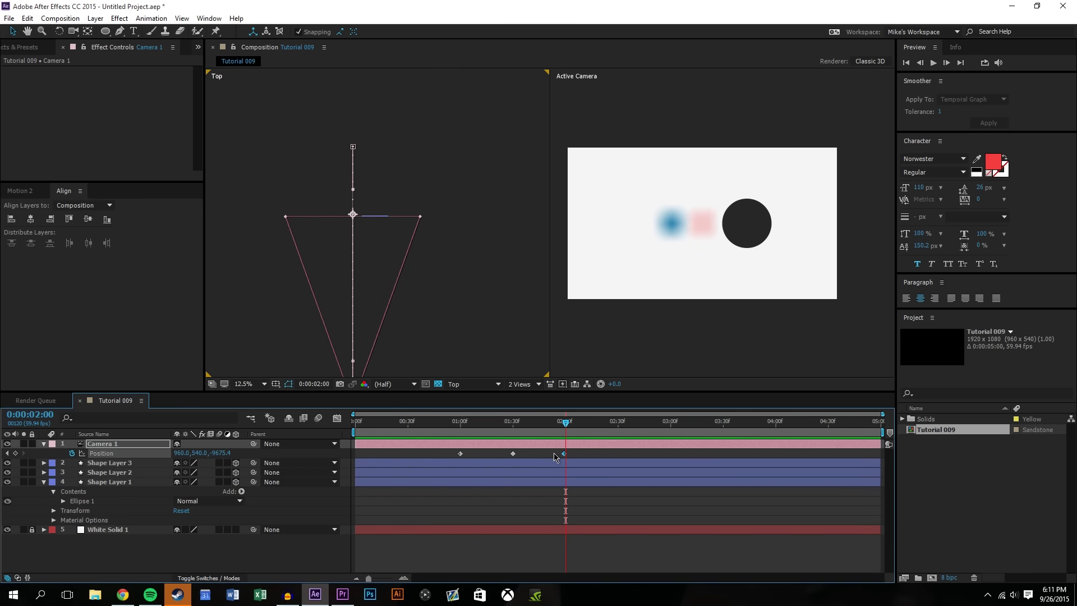
left_click_drag(415, 417, 411, 431)
key("ctrl+v")
- Pull the camera forward at 0:00:00:30 toward Position Z -2667.4
key("comma")
left_click_drag(365, 312, 404, 140)
key("period")
key("period")
key("h")
key("comma")
key("comma")
key("comma")
key("v")
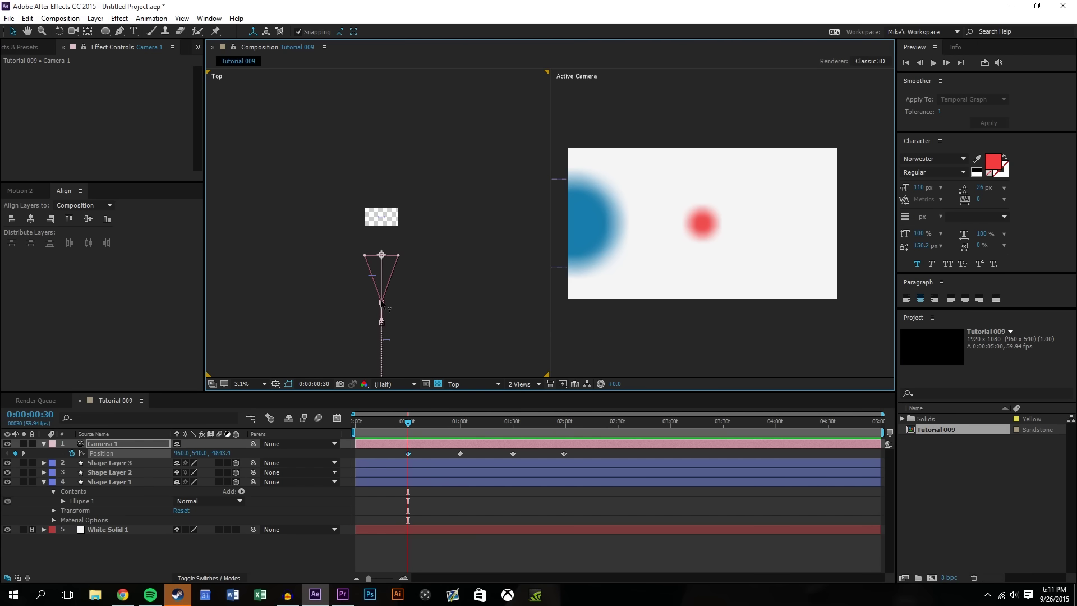
left_click_drag(381, 303, 387, 290)
key("ctrl+z")
scroll(387, 292, "up", 1)
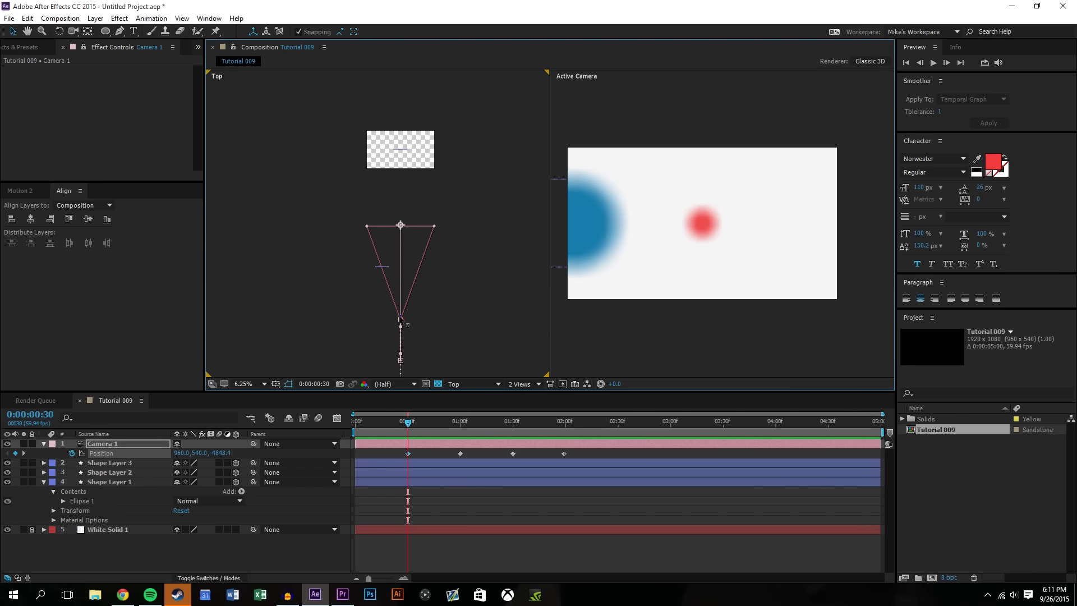
left_click_drag(401, 318, 428, 241)
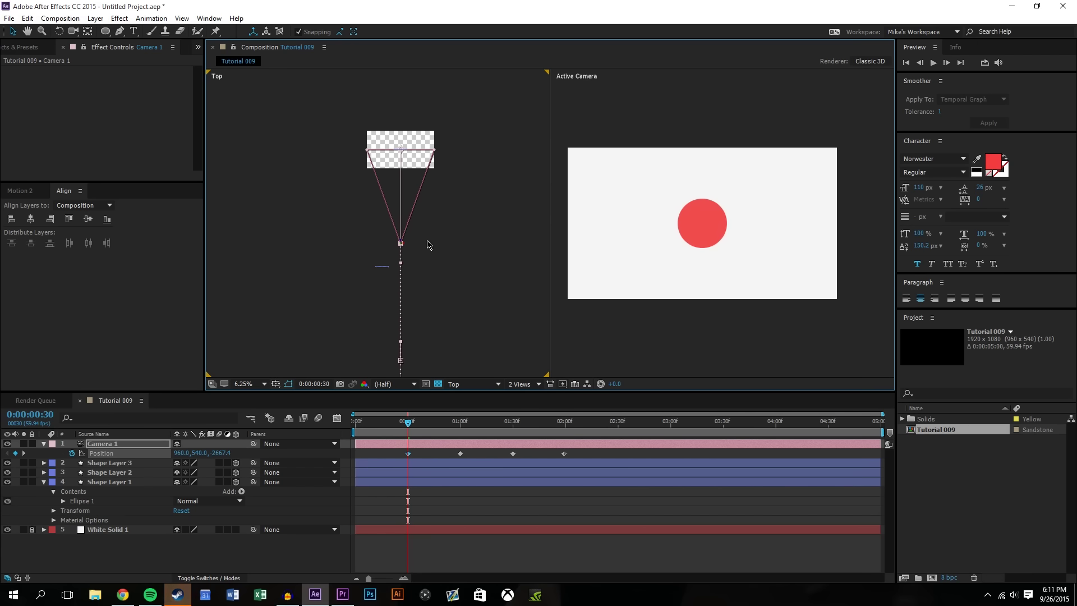
- Scrub the timeline to watch the camera travel and select all four Position keyframes
left_click(471, 507)
left_click_drag(402, 426, 355, 412)
left_click_drag(578, 448, 397, 498)
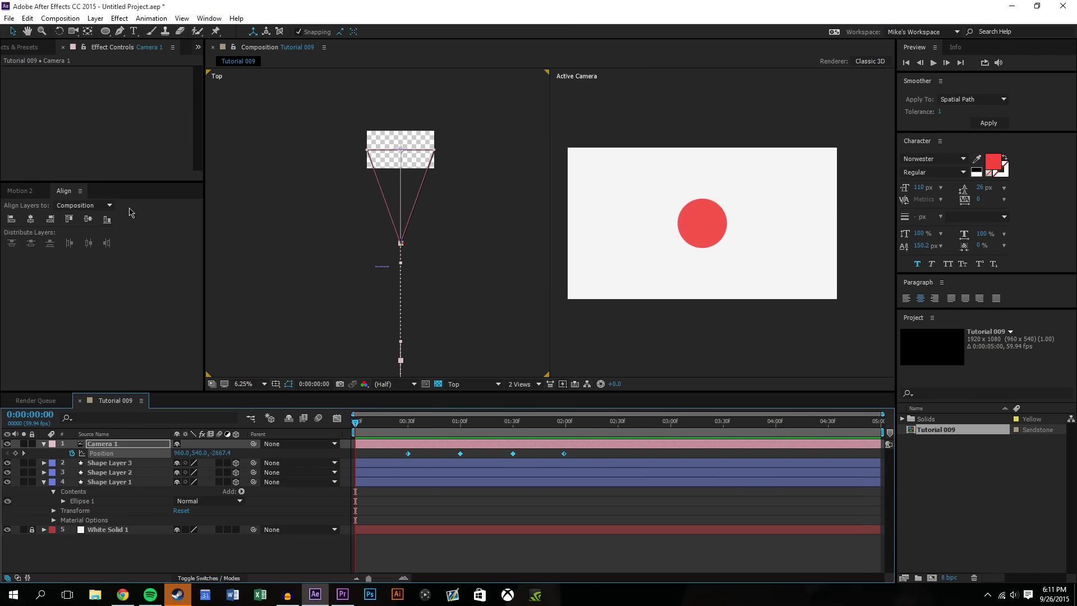
- Apply Easy Ease to all four Camera 1 Position keyframes and play a preview
right_click(409, 454)
mouse_move(426, 444)
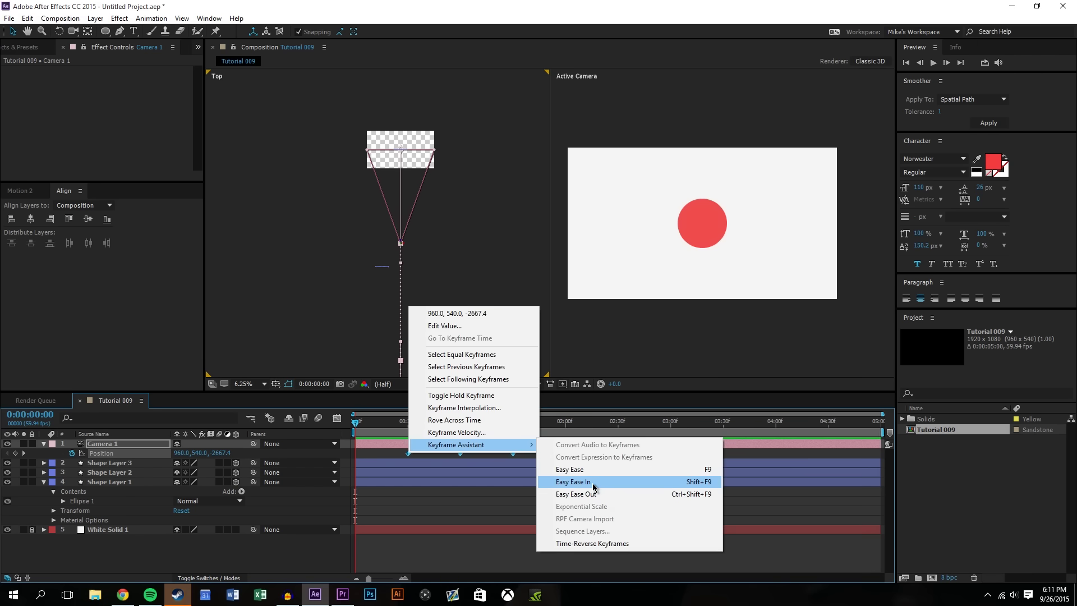
left_click(590, 470)
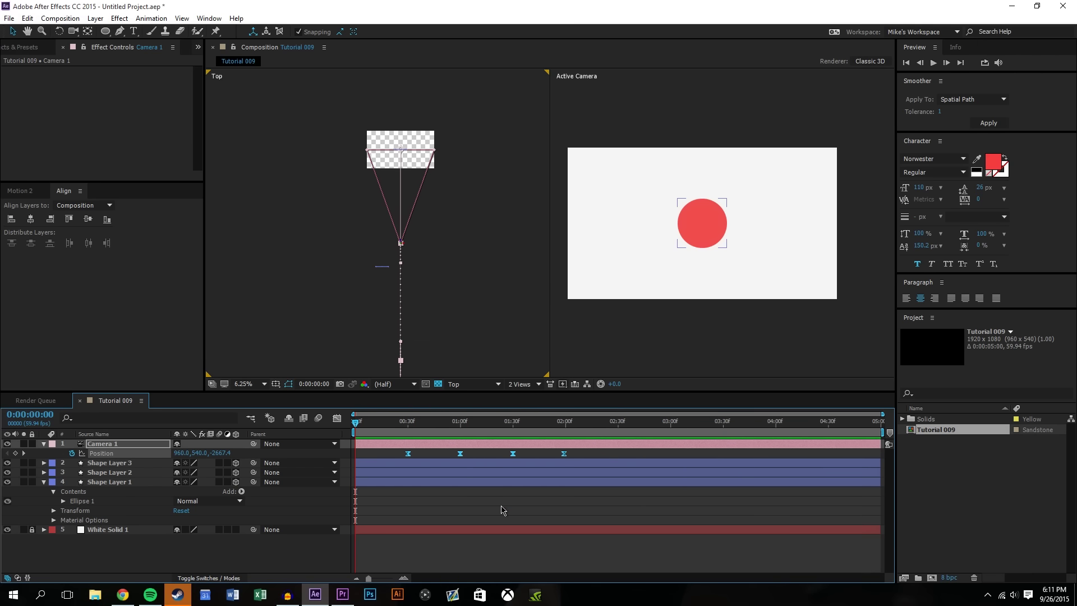
left_click(936, 63)
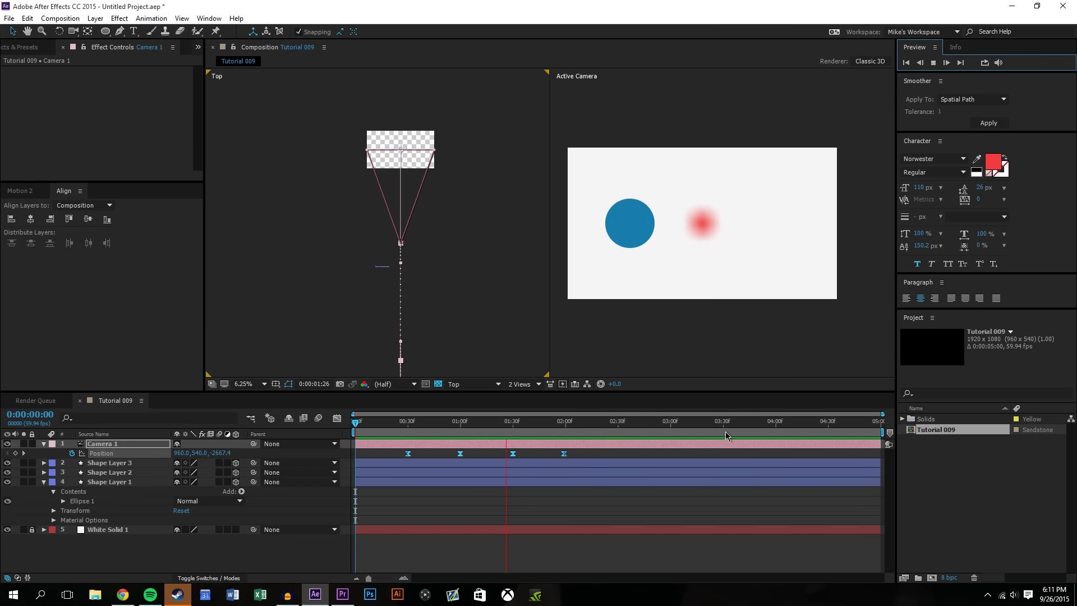
- Stop the preview, switch the viewer to 1 View, and check the Front view
left_click(636, 352)
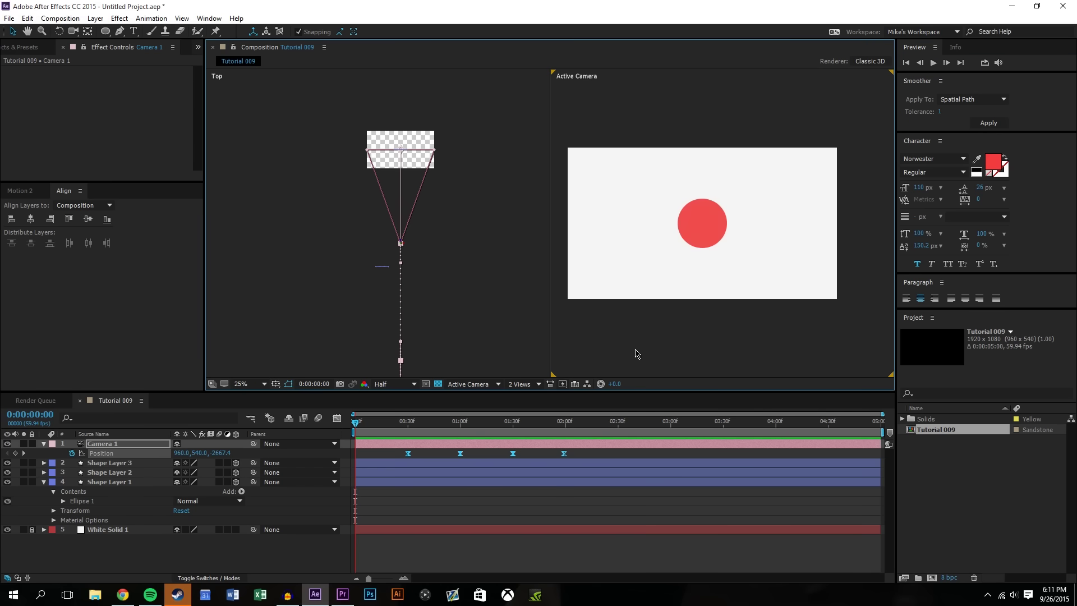
left_click(594, 509)
left_click(520, 385)
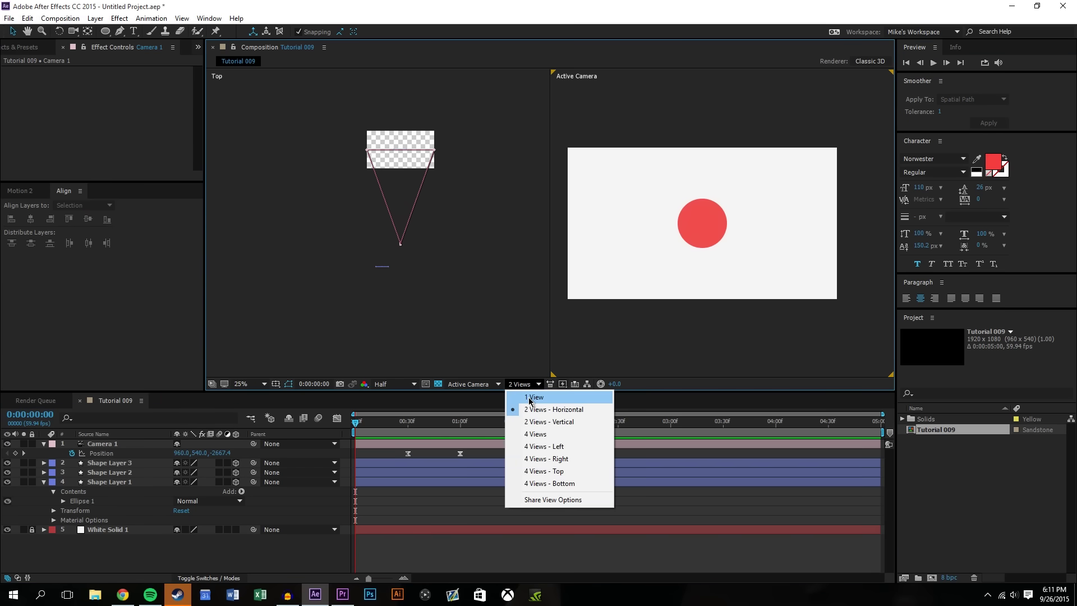
left_click(530, 397)
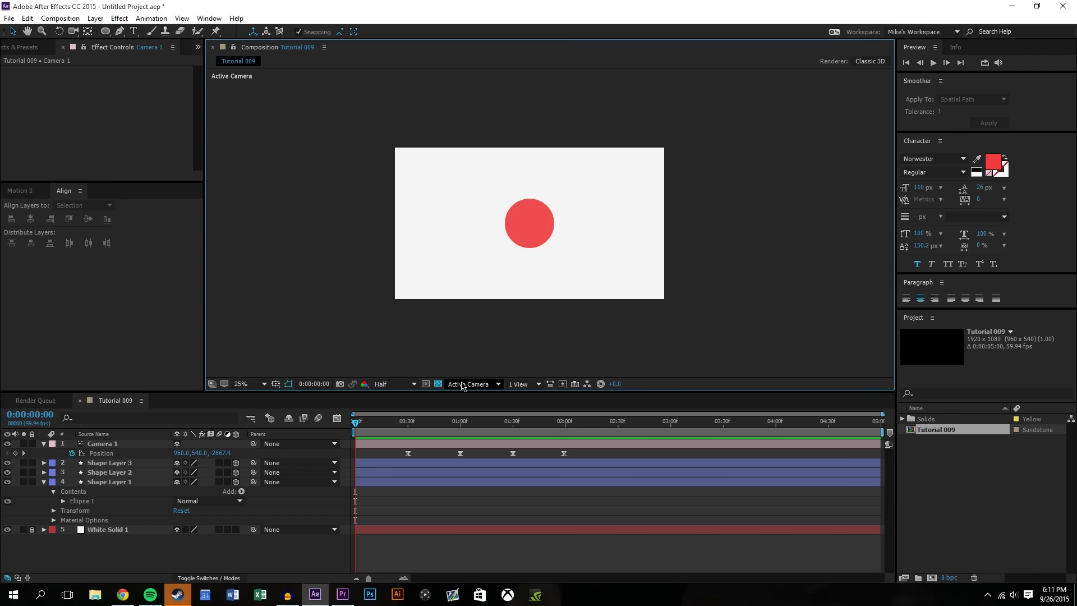
left_click(460, 384)
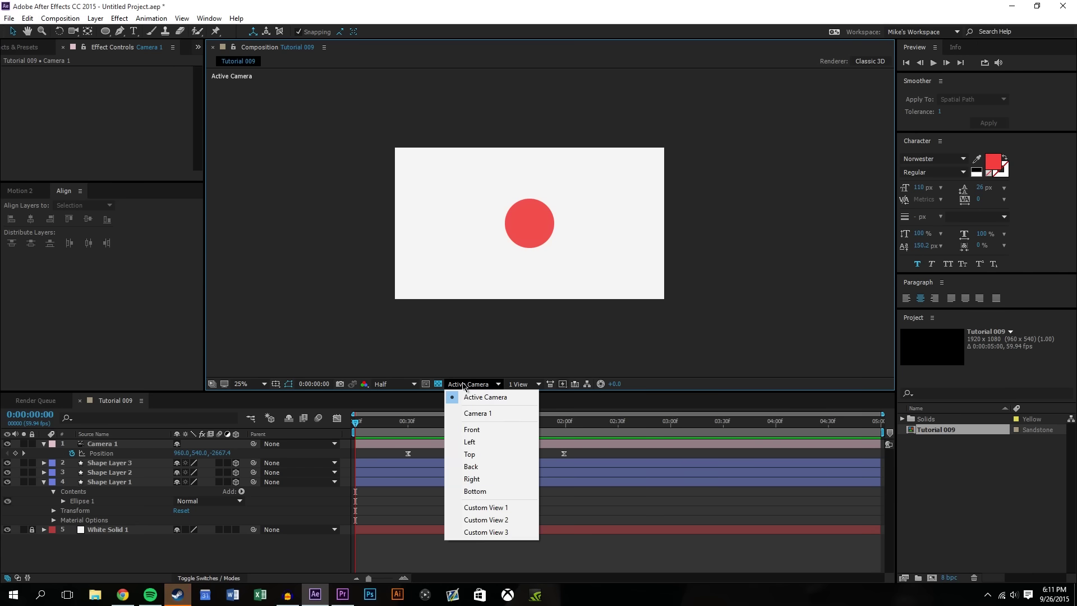
left_click(480, 430)
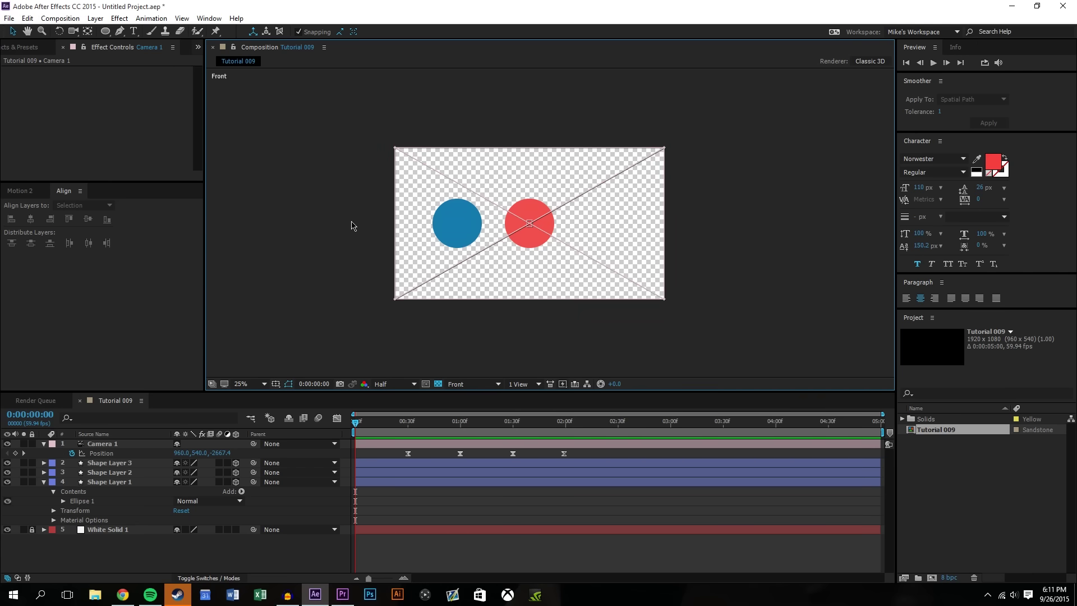
- Return to Active Camera at 50% magnification and scrub to 0:00:01:12
left_click(448, 385)
left_click(479, 397)
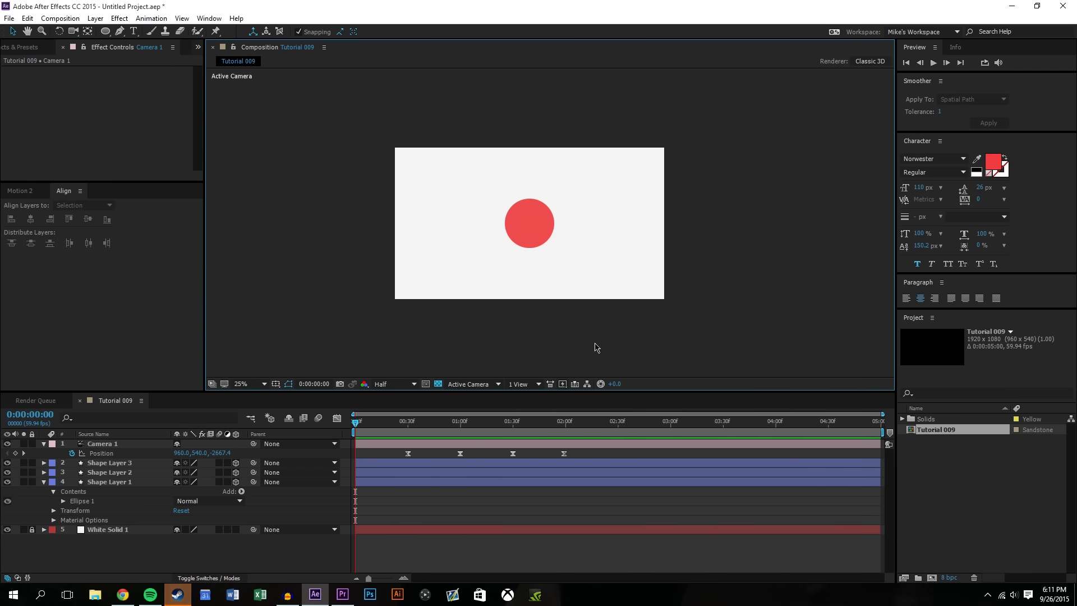
key("period")
key("period")
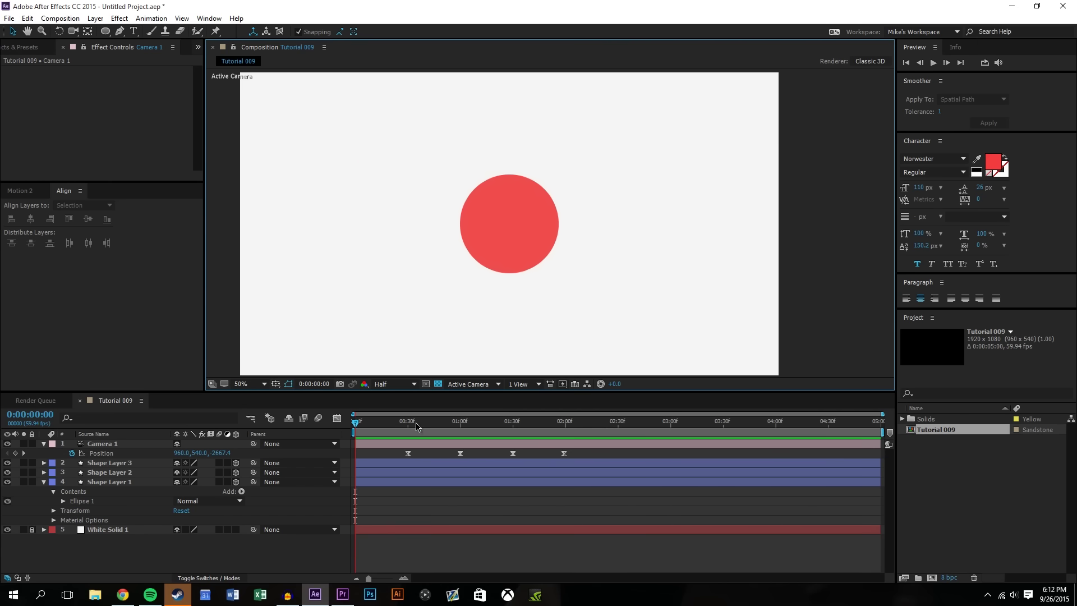
left_click_drag(355, 421, 481, 420)
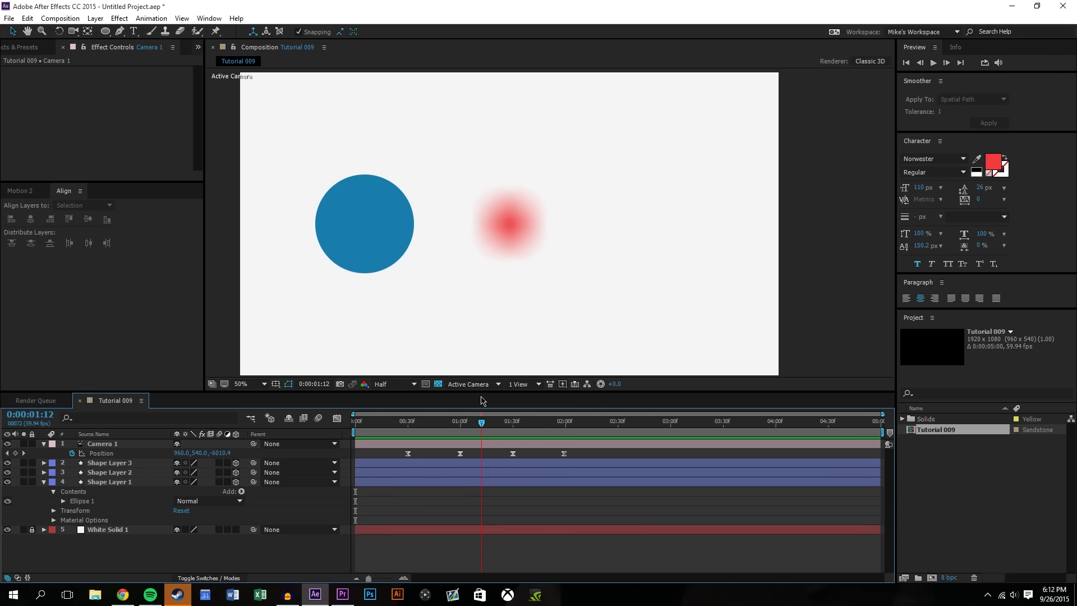
- Expand Camera 1's Camera Options and enlarge the timeline to show them
left_click(44, 444)
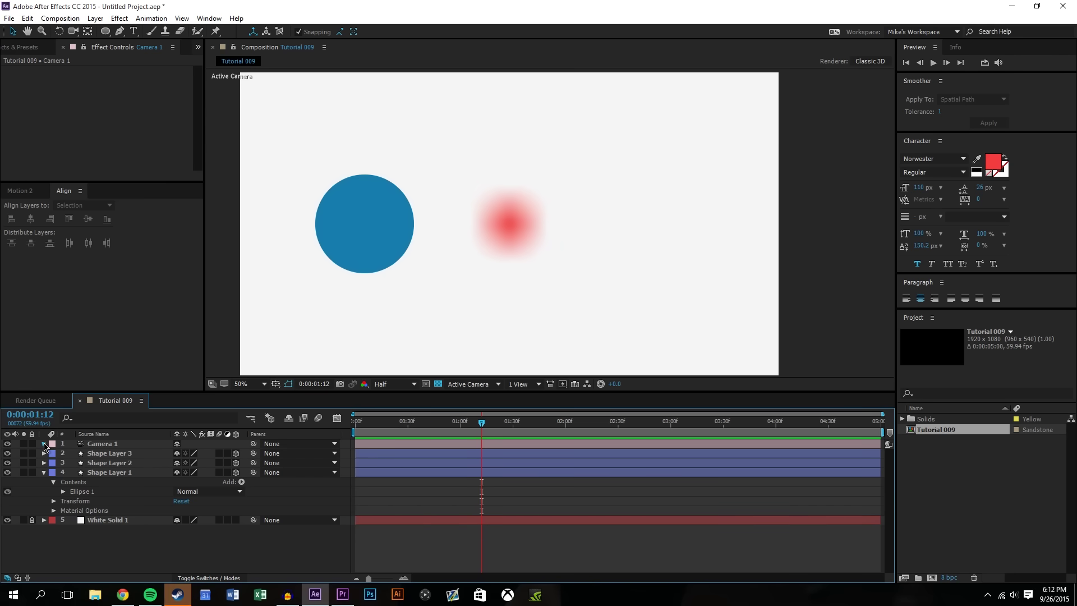
left_click(44, 444)
left_click(53, 454)
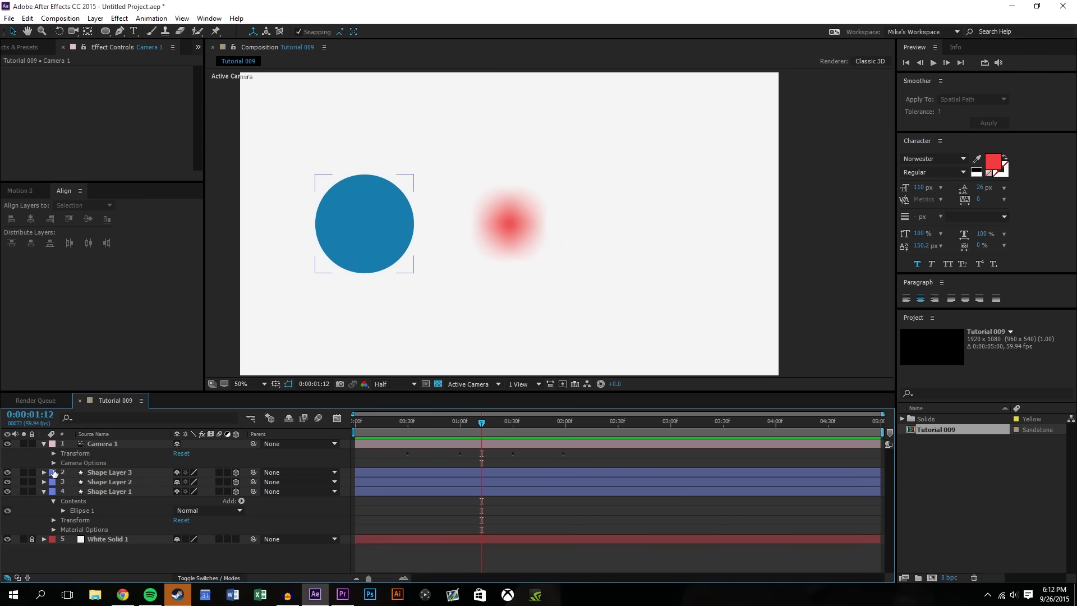
left_click(54, 463)
scroll(103, 501, "down", 2)
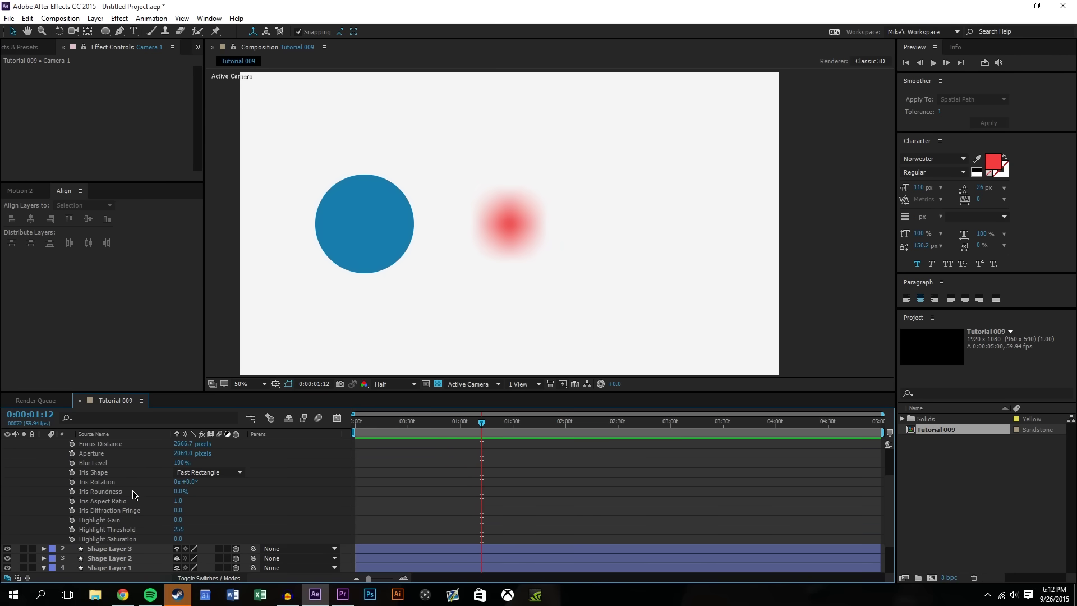
scroll(135, 496, "up", 1)
left_click_drag(187, 390, 186, 338)
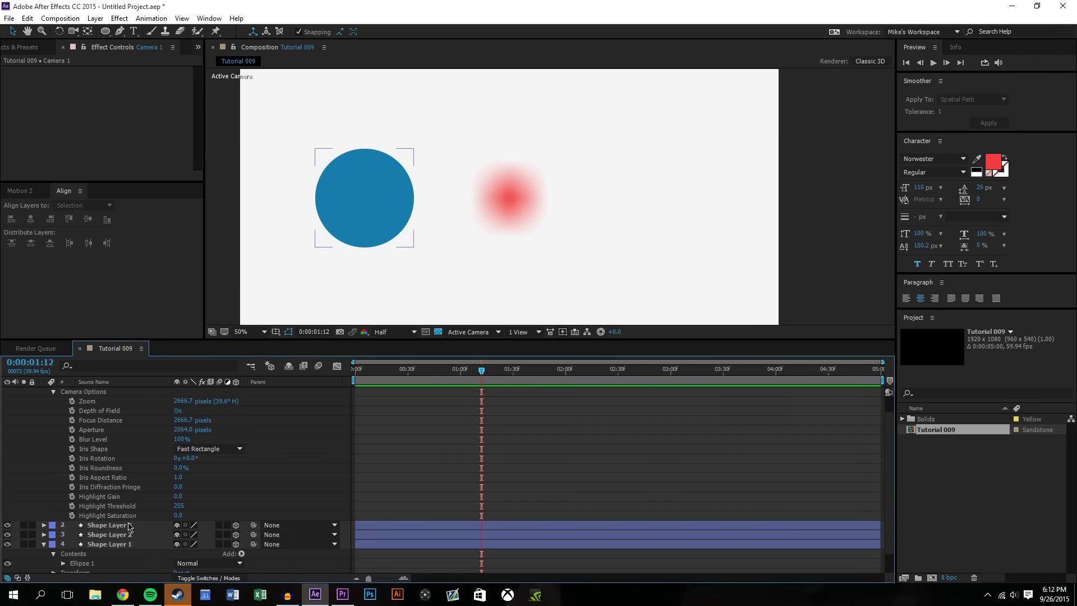
- Set the camera's Blur Level to 53% and Aperture to 3924 pixels
mouse_move(182, 439)
left_mouse_down()
mouse_move(194, 440)
mouse_move(107, 449)
mouse_move(225, 440)
mouse_move(178, 439)
left_mouse_up()
left_click_drag(257, 489, 124, 496)
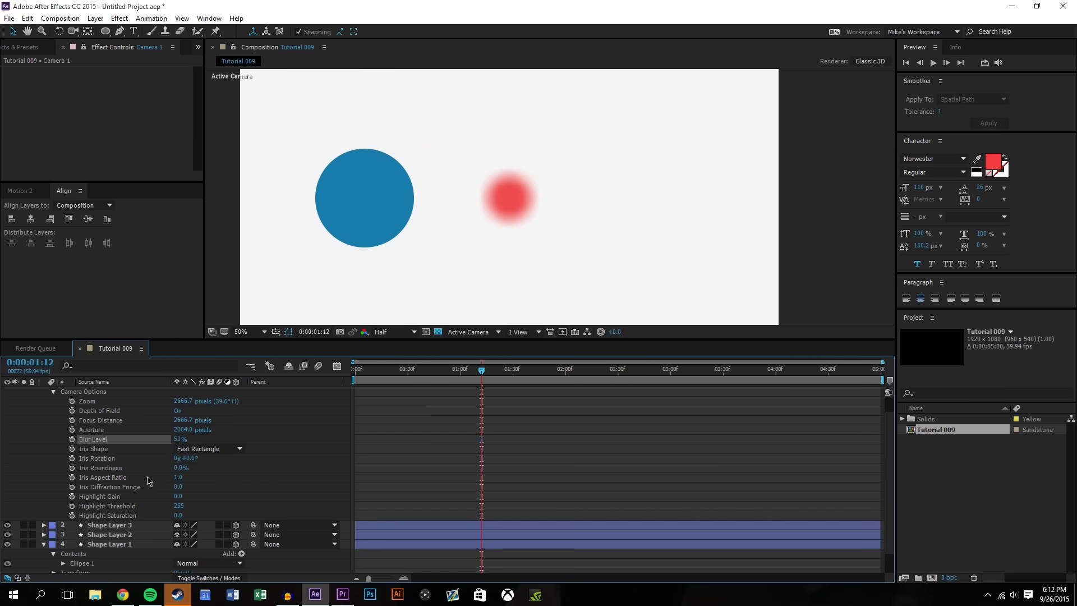
left_click_drag(190, 432, 440, 442)
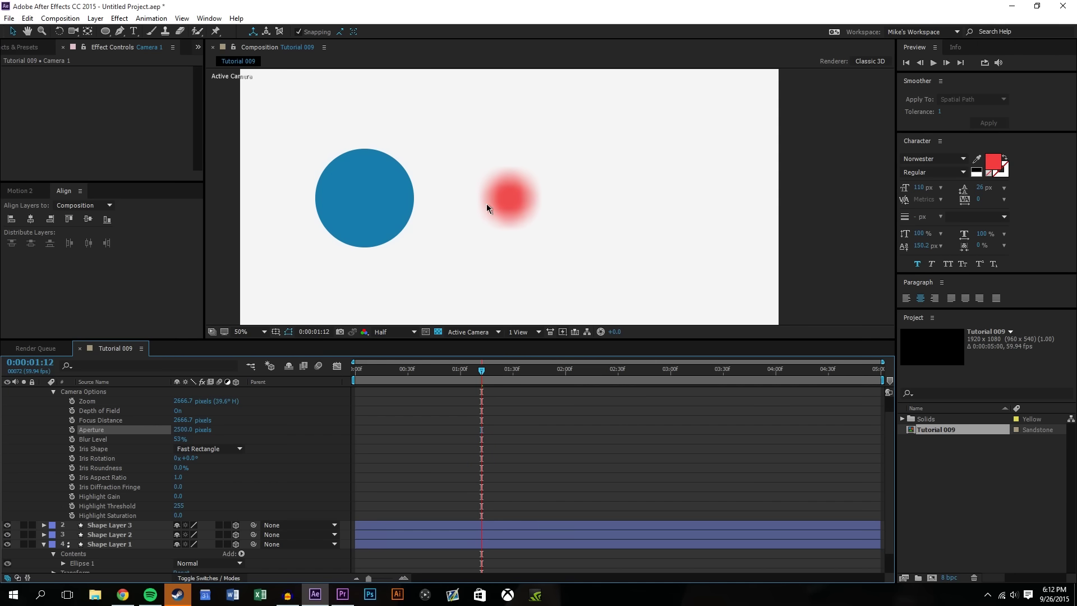
left_click_drag(193, 430, 653, 429)
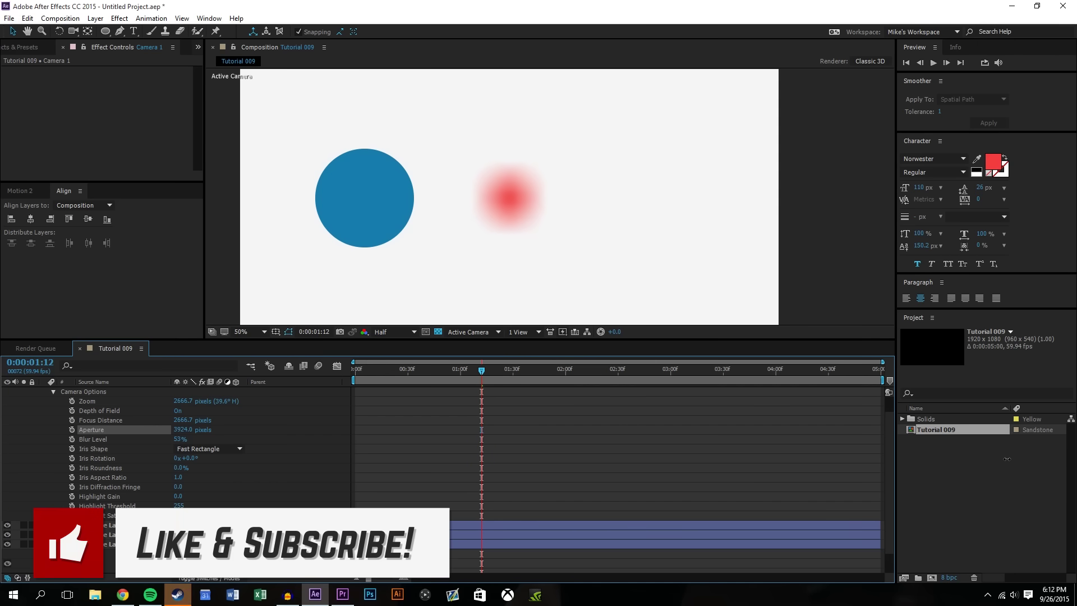
- Set Iris Shape to Octagon, after trying Triangle, and raise Iris Roundness
left_click(238, 449)
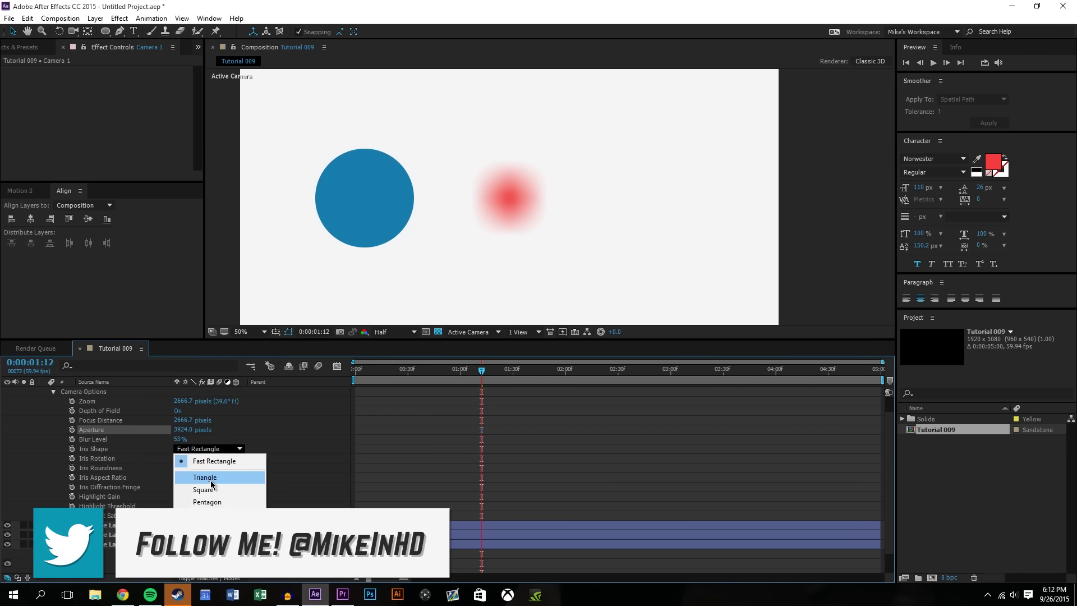
left_click(211, 481)
left_click(213, 448)
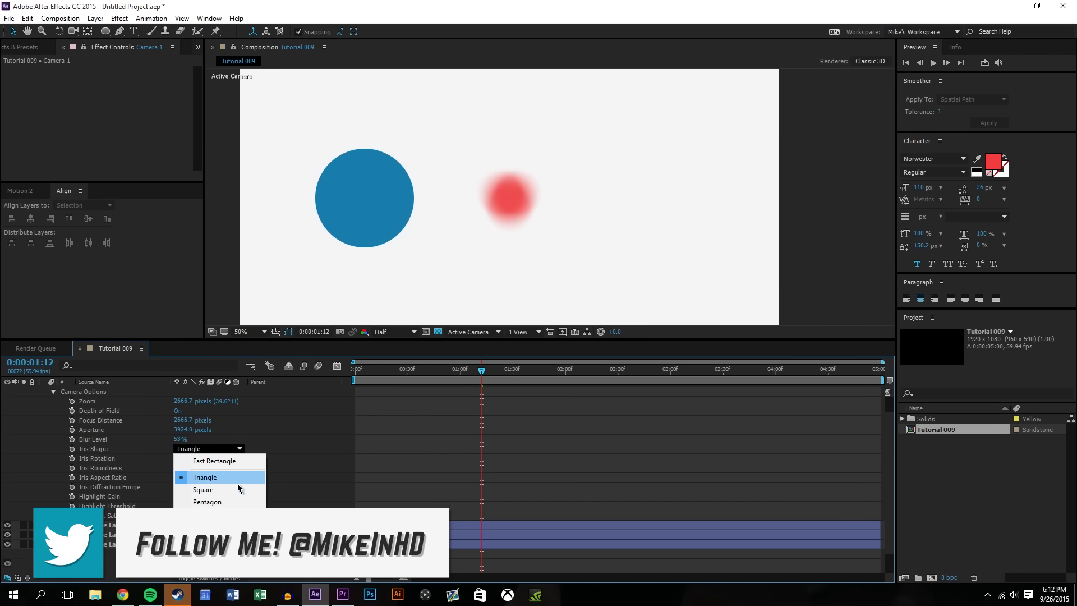
left_click(206, 539)
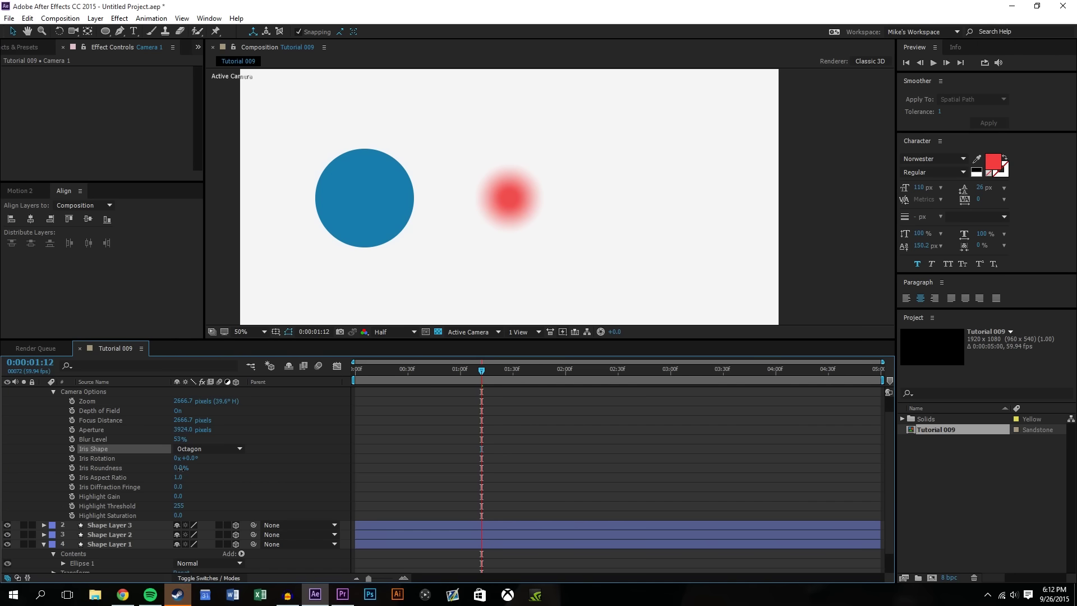
left_click_drag(179, 467, 566, 410)
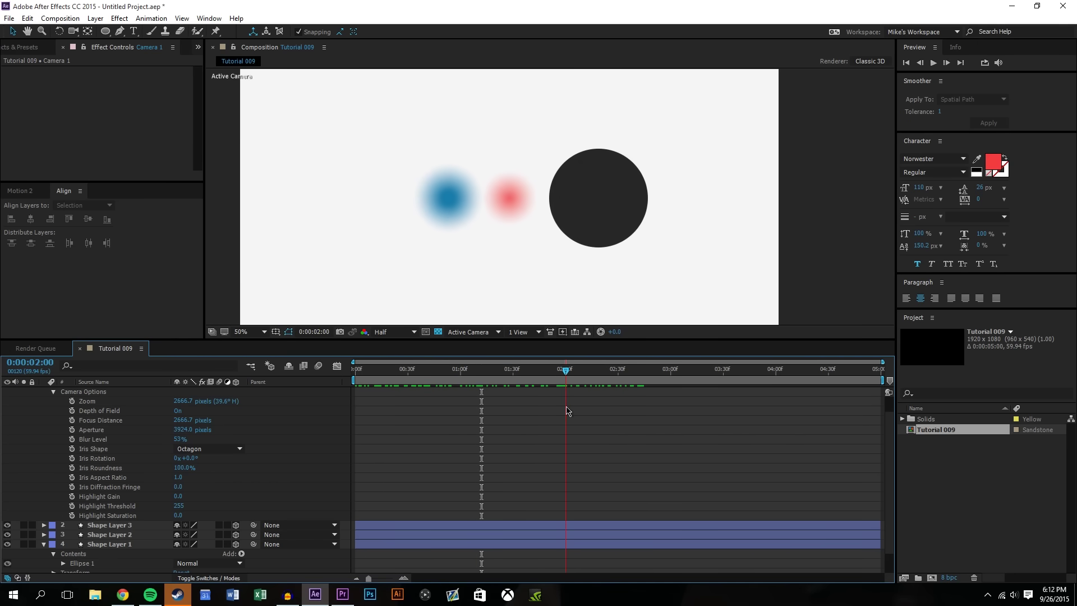
- Scroll the timeline to review Camera 1's 100% Iris Roundness setting
scroll(529, 201, "down", 2)
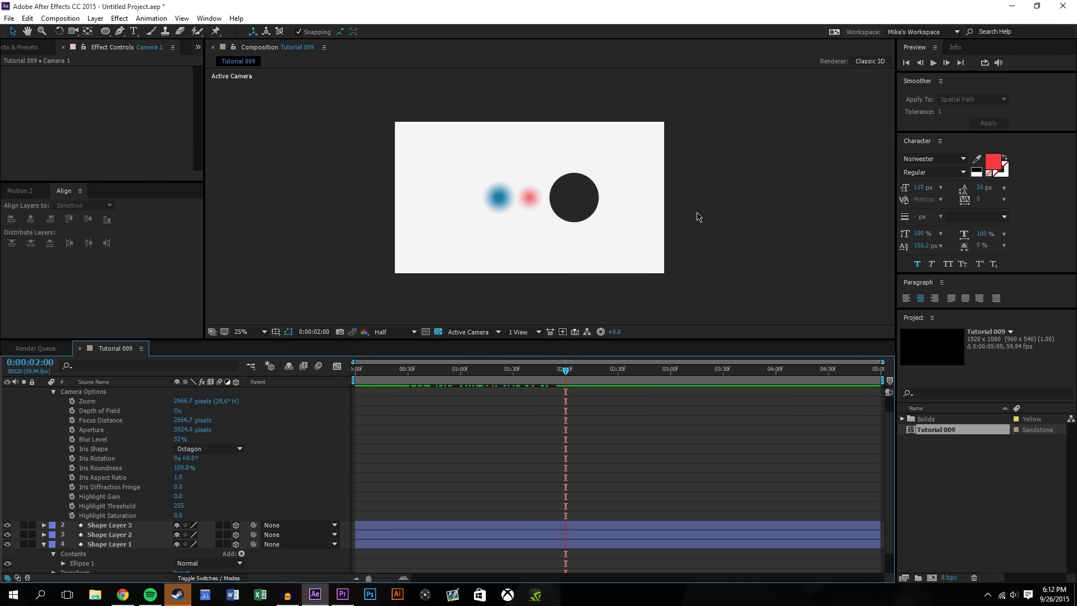
scroll(695, 213, "up", 2)
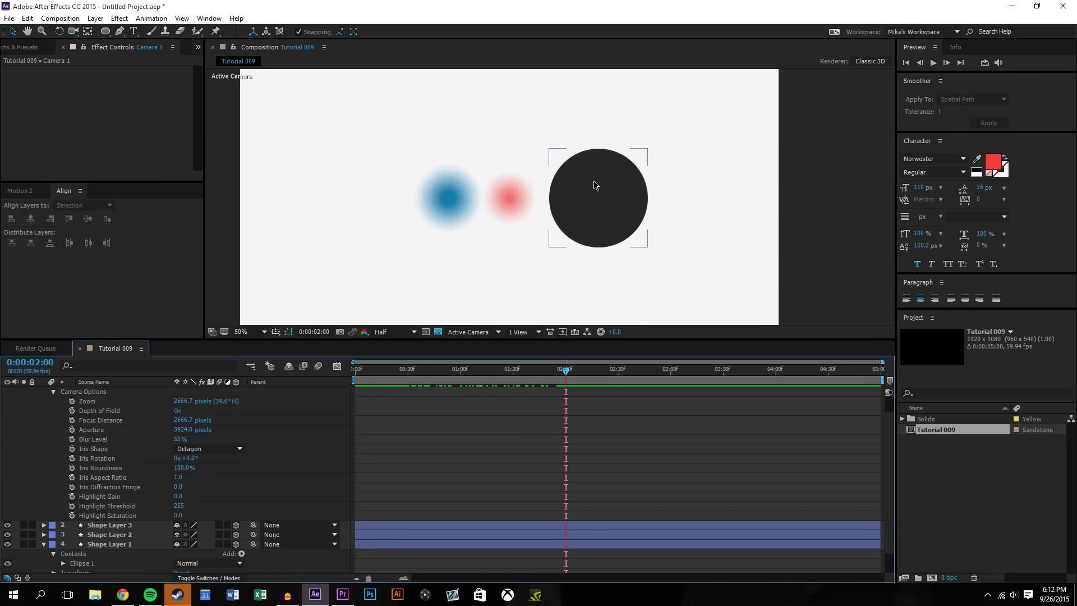